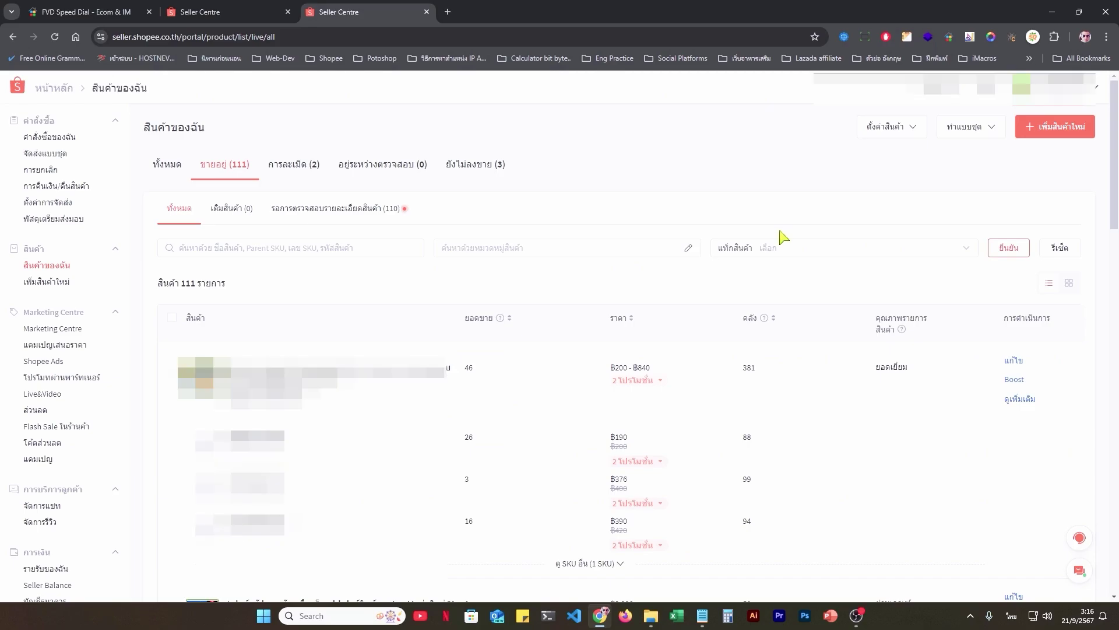
{"action": "left_click", "coordinate": [857, 617]}
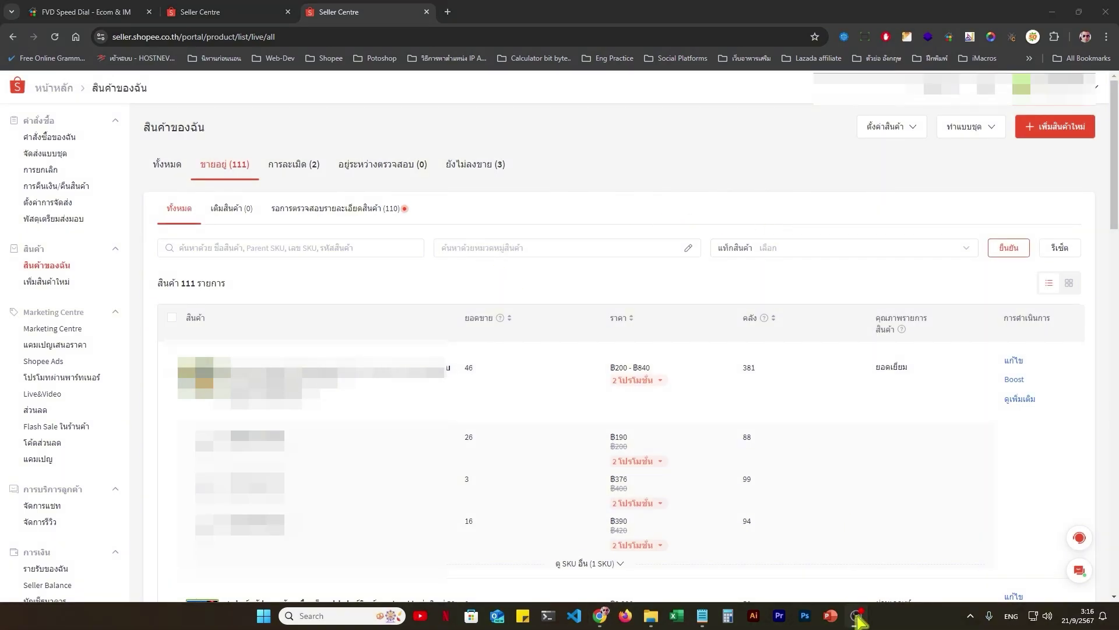
{"action": "left_click", "coordinate": [856, 618]}
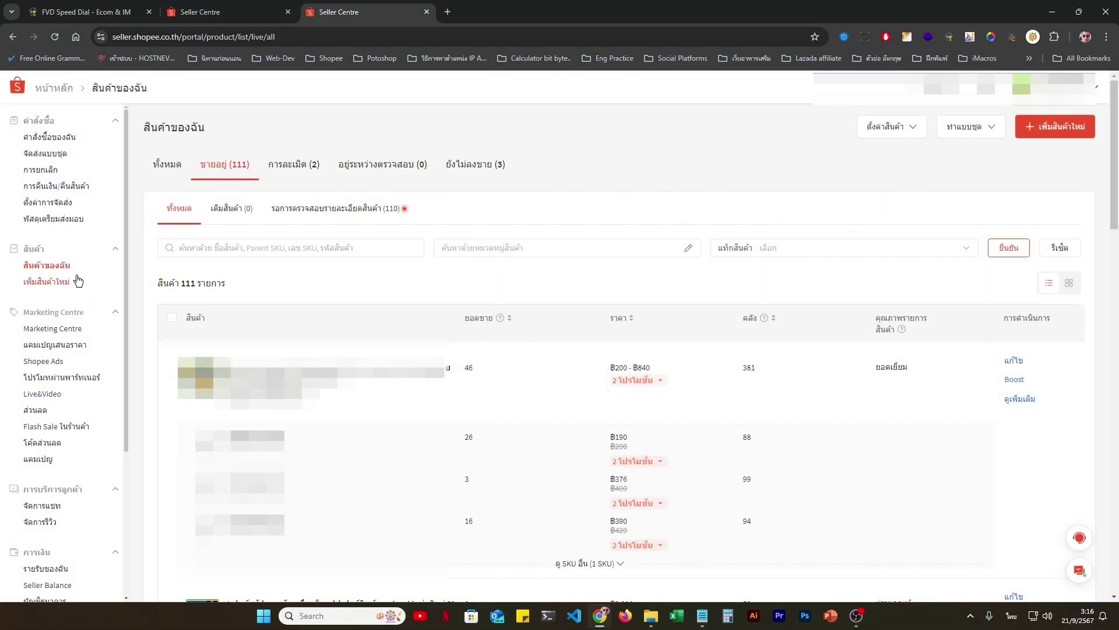
- Open the bulk product-information editing page (แก้ไขข้อมูลสินค้าแบบชุด) and review which fields each template type covers
{"action": "mouse_move", "coordinate": [974, 140]}
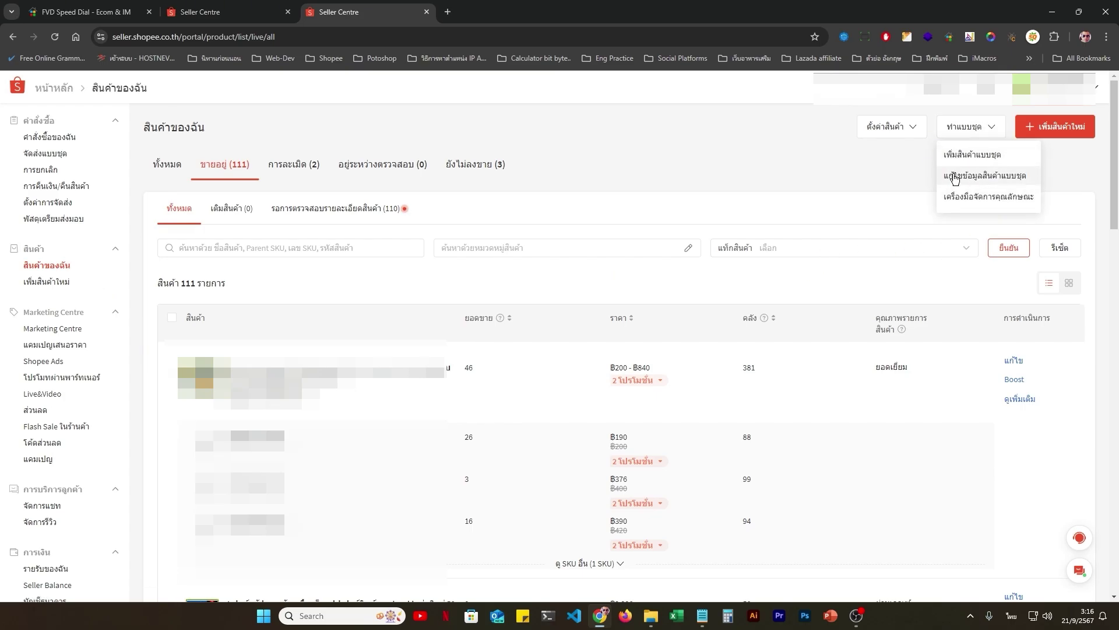
{"action": "left_click", "coordinate": [1002, 183]}
{"action": "mouse_move", "coordinate": [313, 284]}
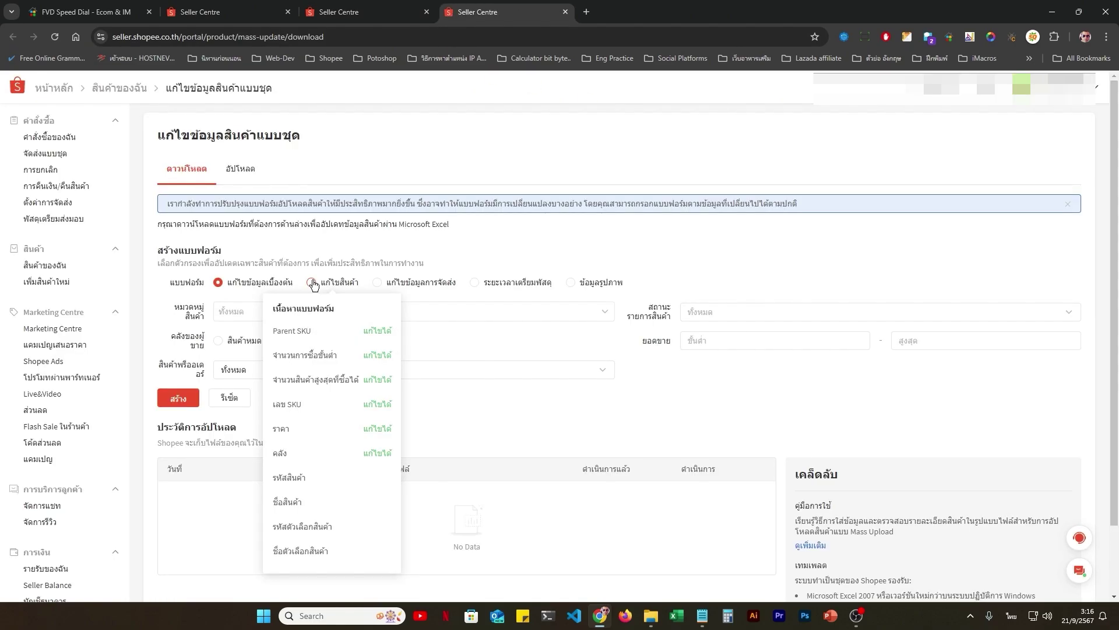
{"action": "mouse_move", "coordinate": [268, 285]}
{"action": "left_click_drag", "start_coordinate": [305, 381], "coordinate": [358, 377]}
{"action": "mouse_move", "coordinate": [384, 284]}
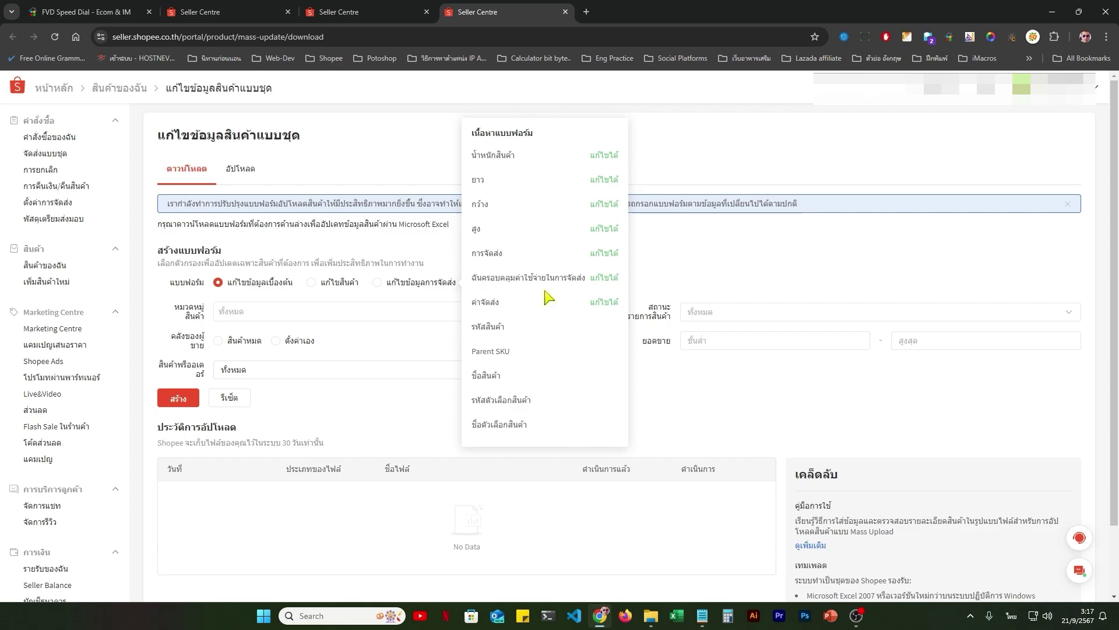
{"action": "mouse_move", "coordinate": [570, 284]}
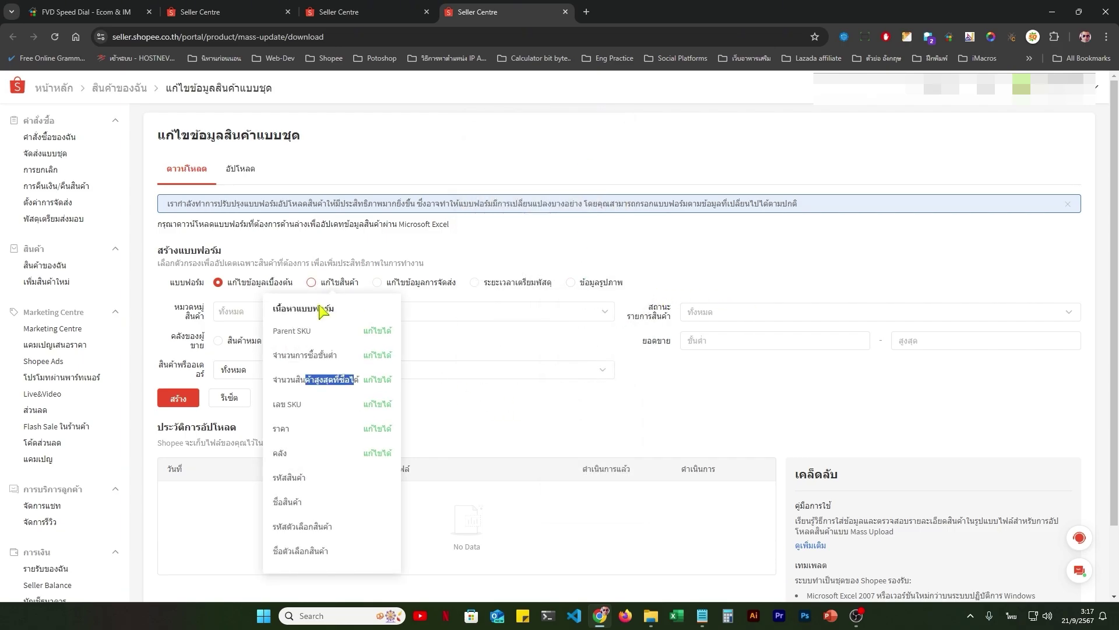
- Generate a แก้ไขสินค้า (edit products) template without setting any product filters
{"action": "left_click", "coordinate": [312, 283]}
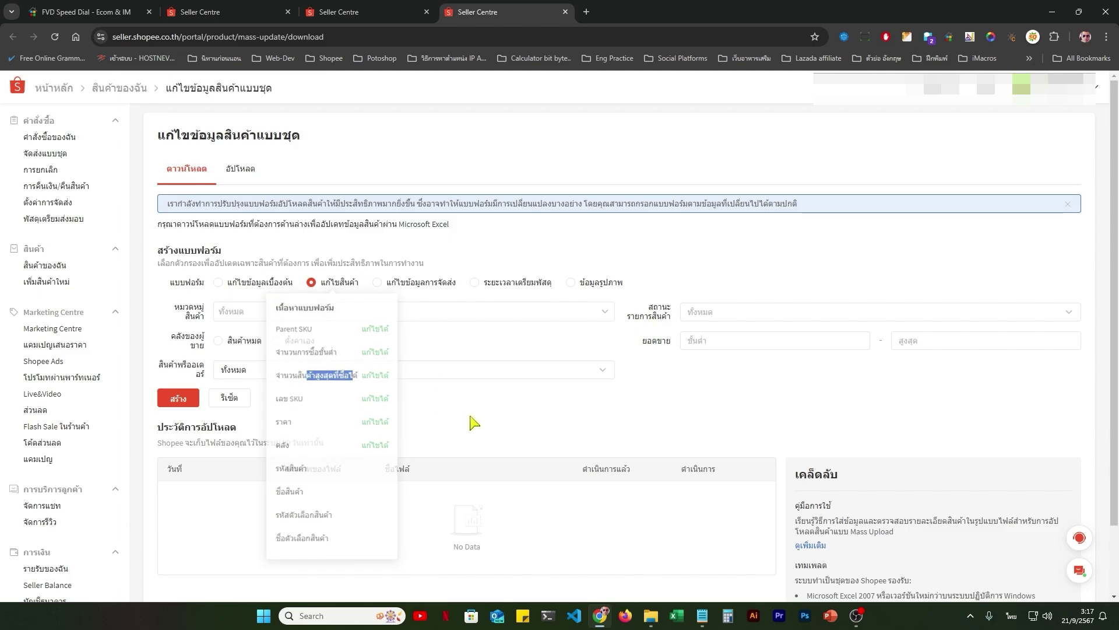
{"action": "scroll", "coordinate": [357, 363], "scroll_direction": "down", "scroll_amount": 2}
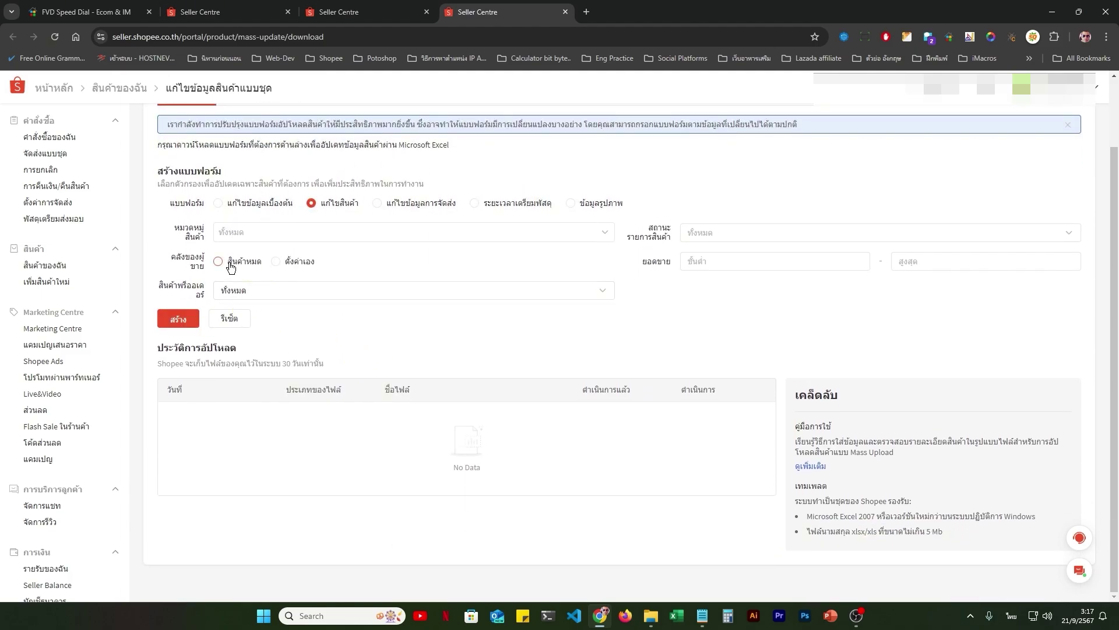
{"action": "left_click", "coordinate": [181, 324]}
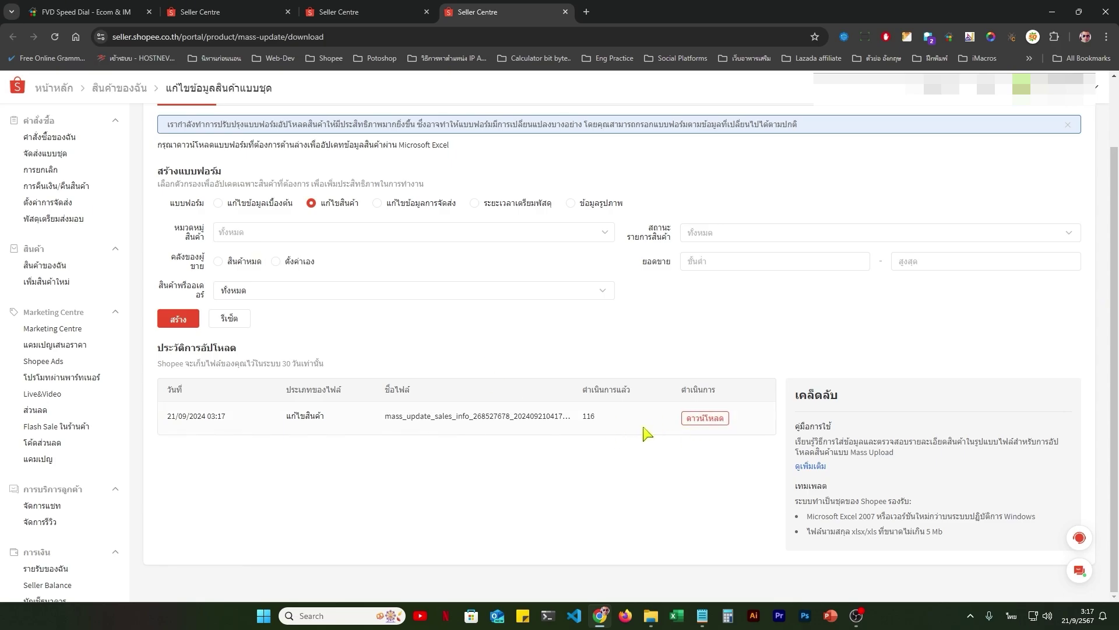
- Download the generated mass_update_sales_info workbook and open it in Excel
{"action": "left_click", "coordinate": [705, 418]}
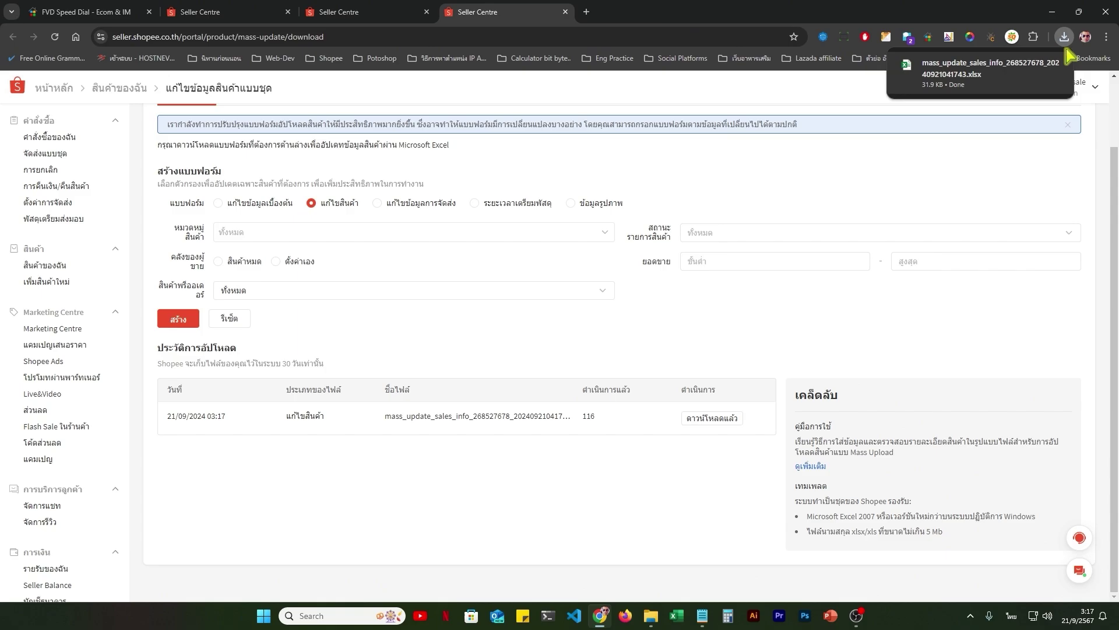
{"action": "mouse_move", "coordinate": [991, 66]}
{"action": "left_click", "coordinate": [991, 66]}
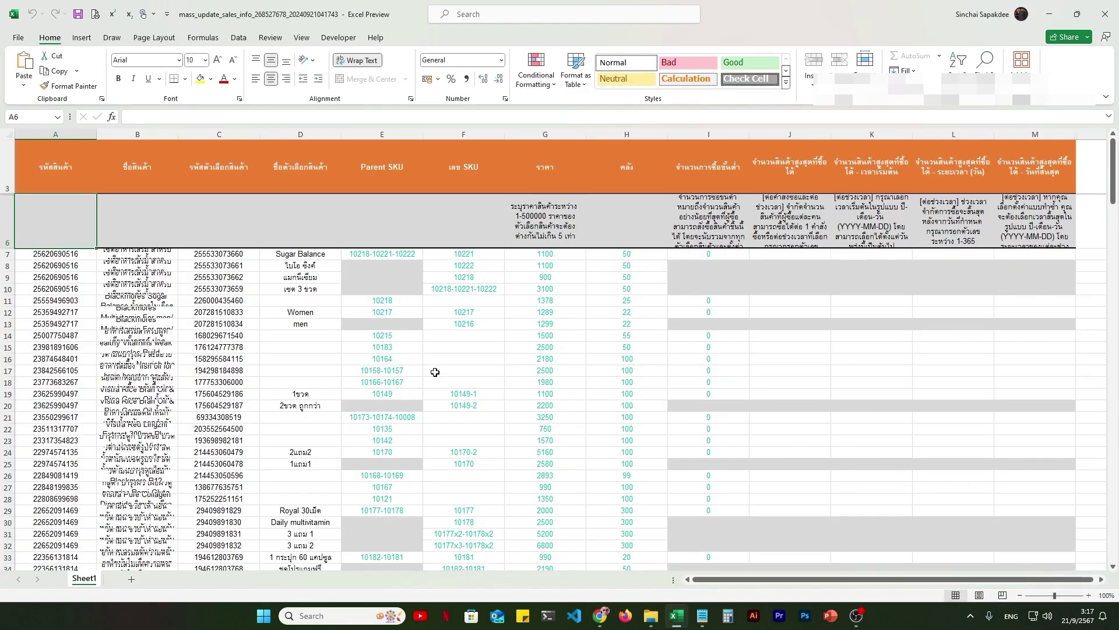
- Examine the price, SKU and minimum-purchase columns of the product list in the sales-info workbook
{"action": "scroll", "coordinate": [592, 400], "scroll_direction": "down", "scroll_amount": 10}
{"action": "scroll", "coordinate": [408, 431], "scroll_direction": "up", "scroll_amount": 10}
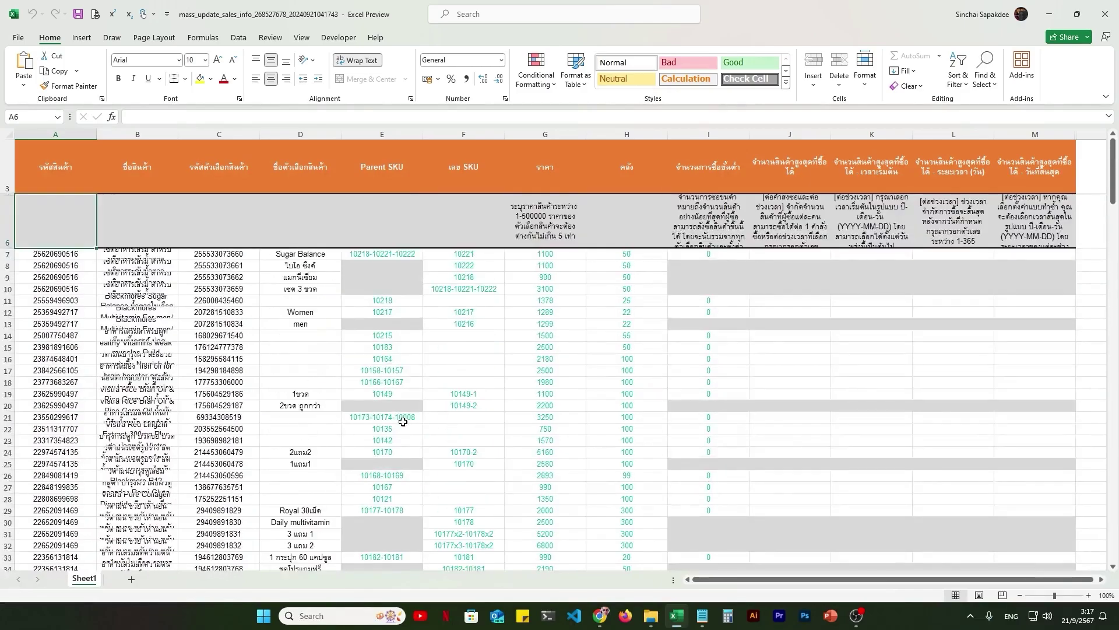
{"action": "left_click", "coordinate": [710, 255]}
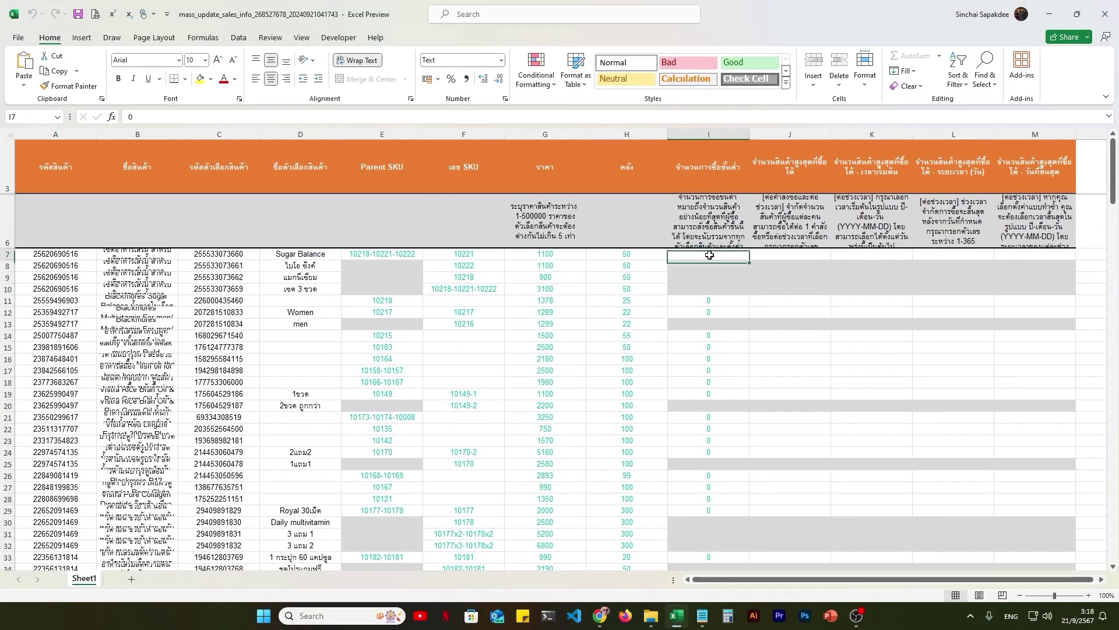
{"action": "left_click", "coordinate": [724, 347]}
{"action": "left_click", "coordinate": [527, 279]}
{"action": "left_click", "coordinate": [552, 135]}
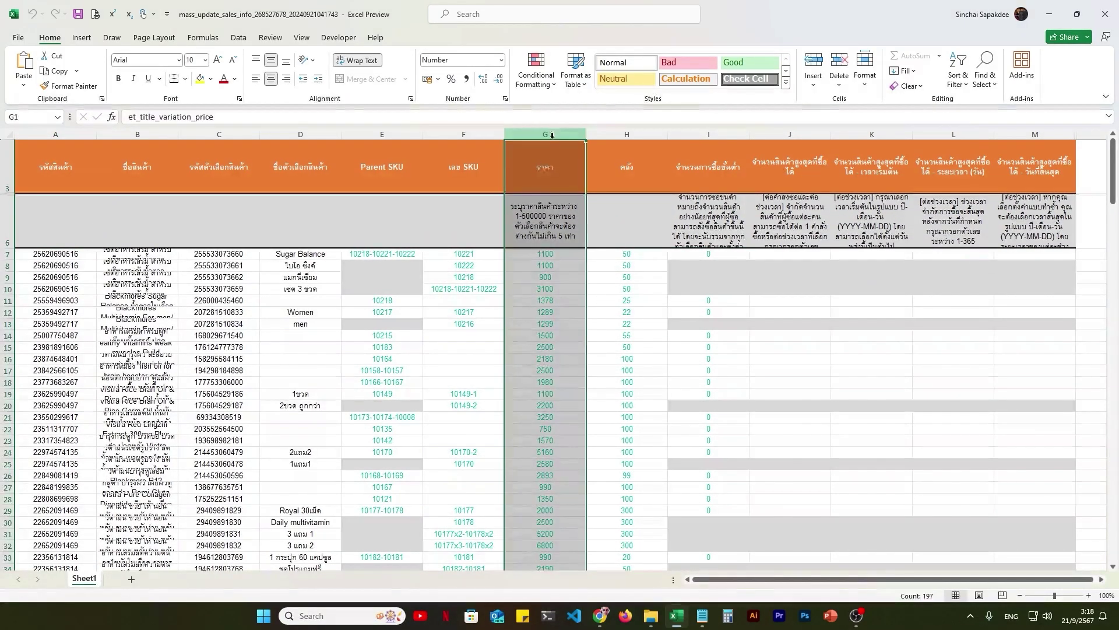
{"action": "left_click", "coordinate": [532, 324]}
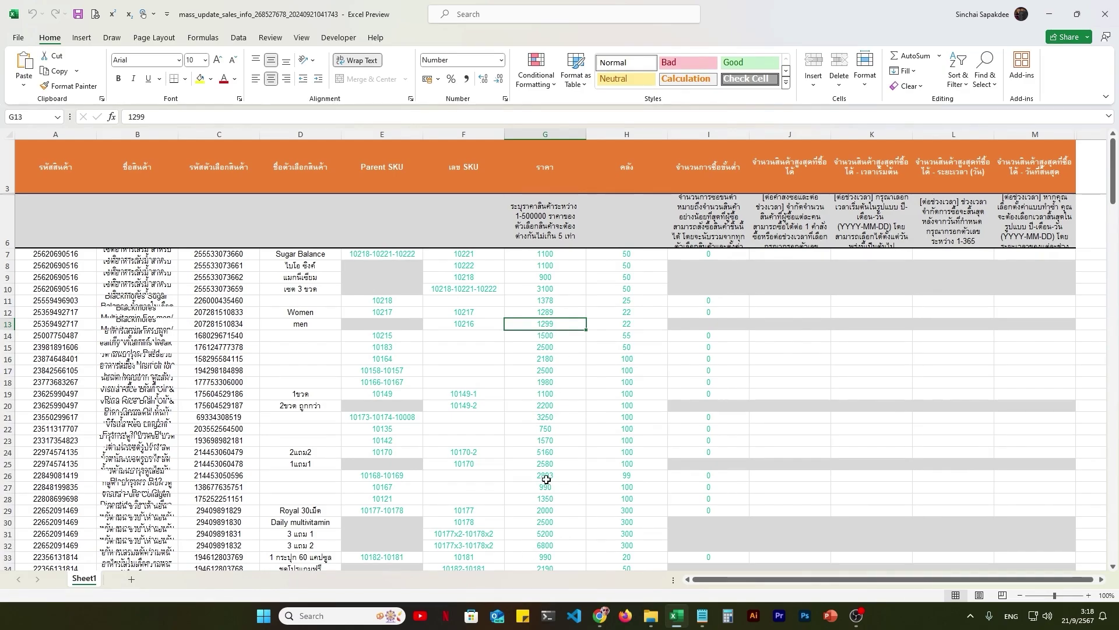
{"action": "key", "text": "Left"}
{"action": "key", "text": "Down"}
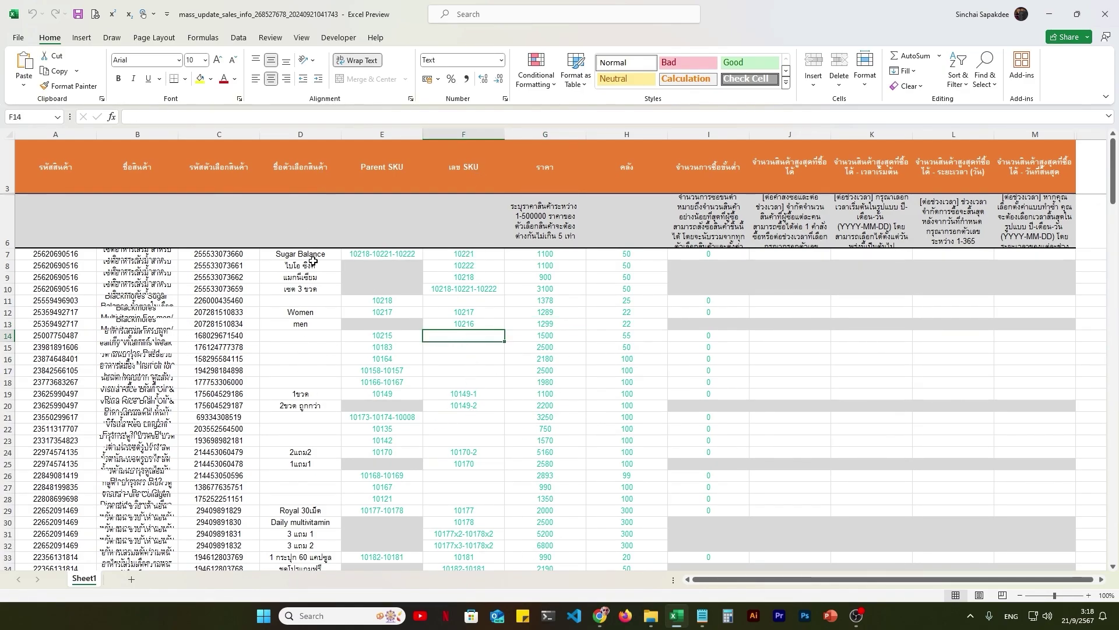
{"action": "scroll", "coordinate": [362, 420], "scroll_direction": "down", "scroll_amount": 3}
{"action": "scroll", "coordinate": [362, 425], "scroll_direction": "up", "scroll_amount": 3}
{"action": "left_click", "coordinate": [737, 360]}
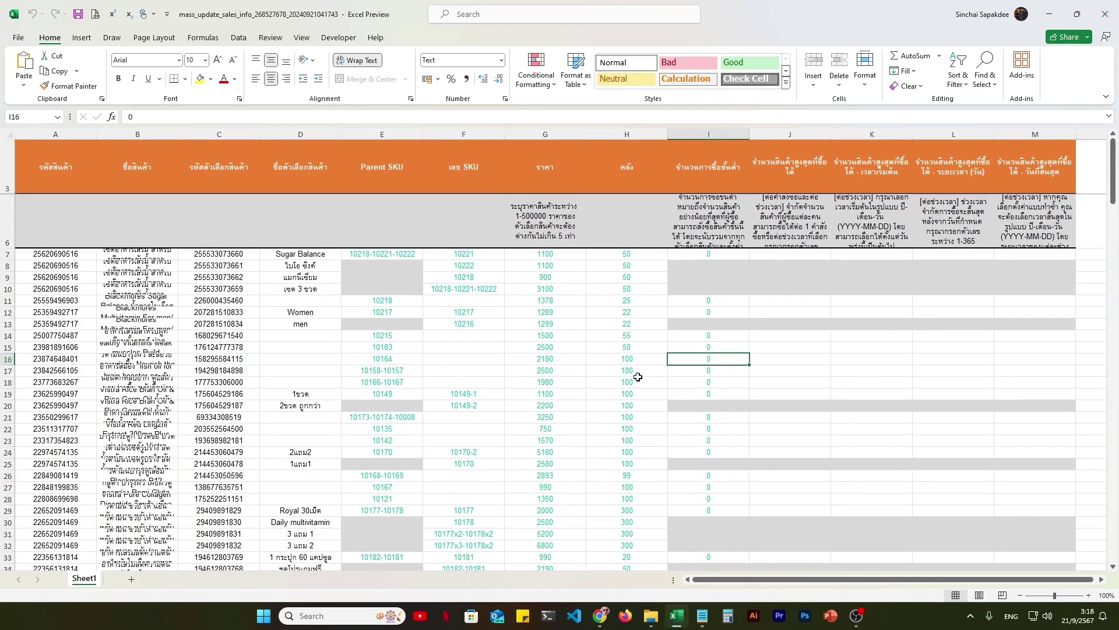
- Look through the คลัง (stock) column and the SKU entries across the product rows
{"action": "scroll", "coordinate": [637, 377], "scroll_direction": "down", "scroll_amount": 18}
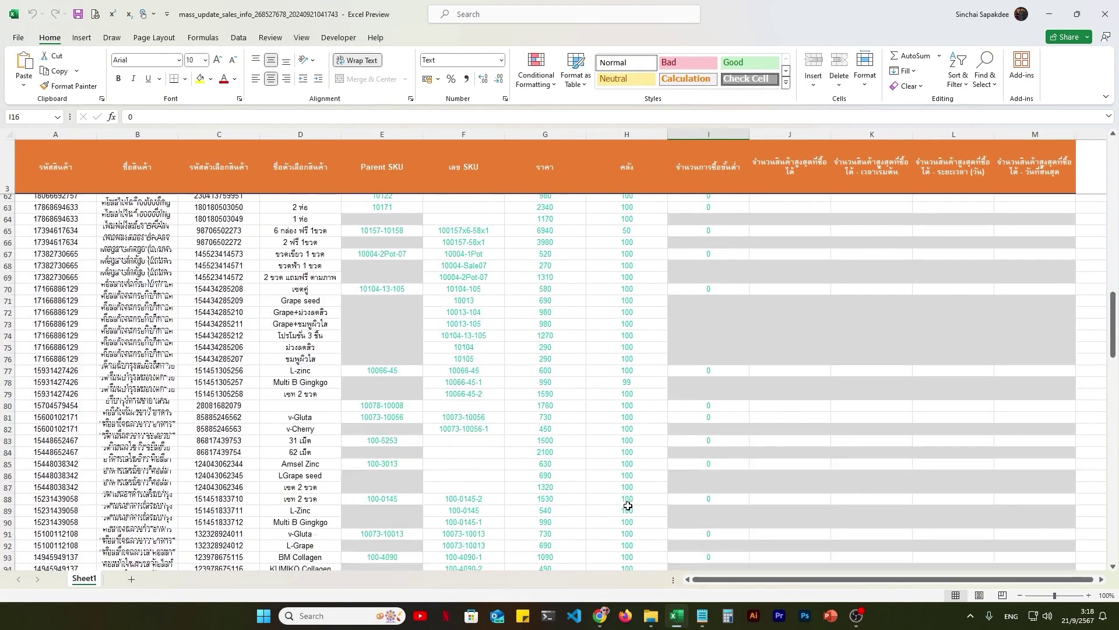
{"action": "scroll", "coordinate": [628, 506], "scroll_direction": "up", "scroll_amount": 18}
{"action": "left_click", "coordinate": [627, 254]}
{"action": "left_click", "coordinate": [499, 300]}
{"action": "left_click", "coordinate": [481, 262]}
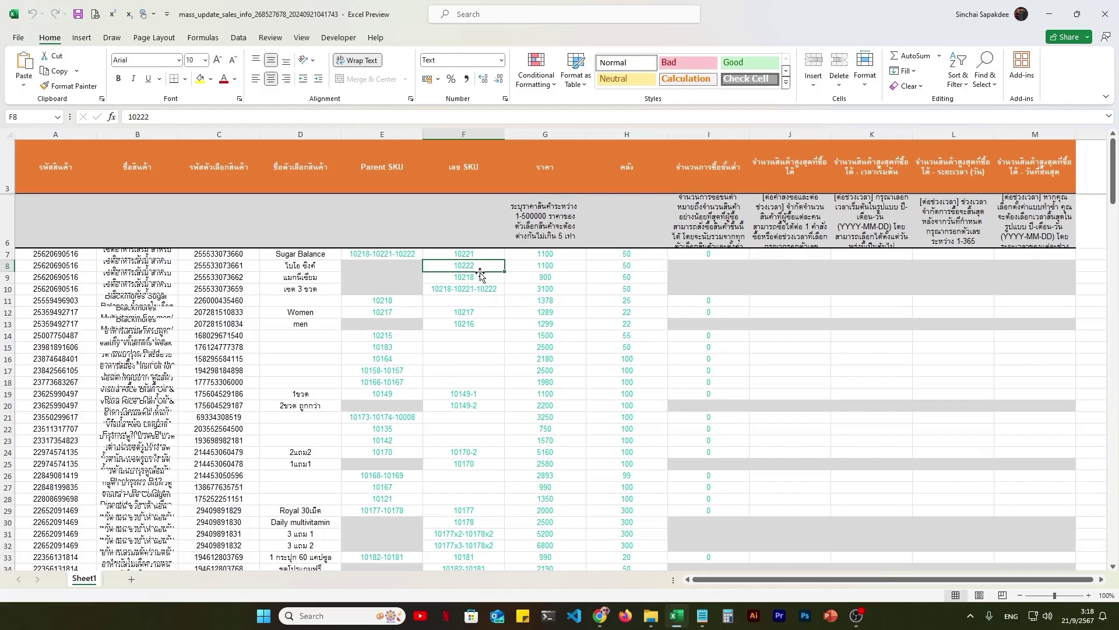
{"action": "left_click", "coordinate": [737, 361]}
{"action": "scroll", "coordinate": [627, 382], "scroll_direction": "down", "scroll_amount": 20}
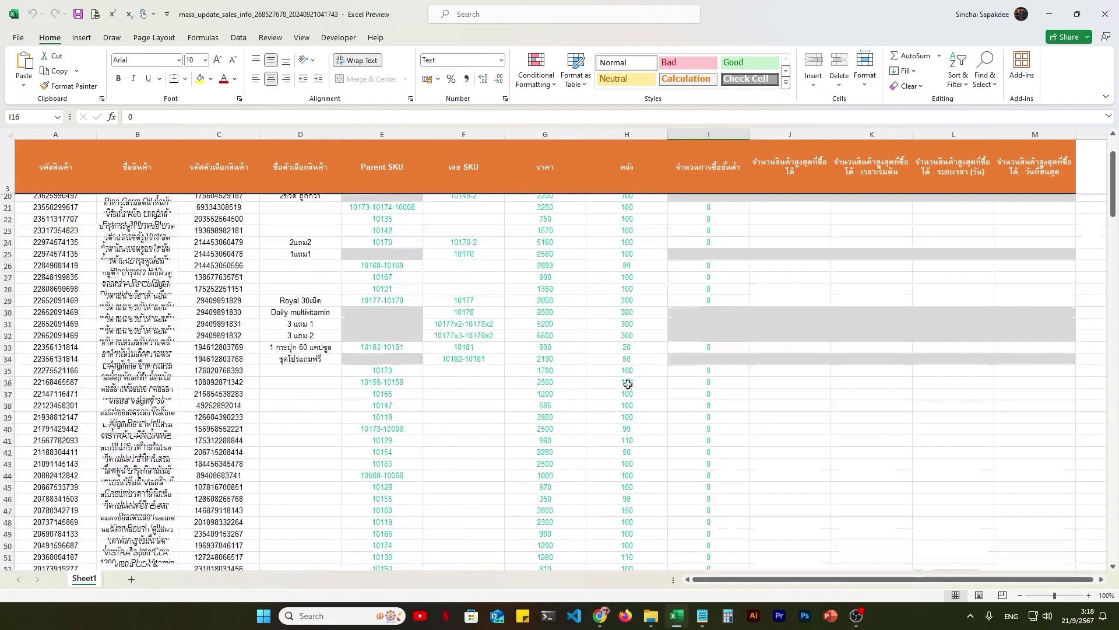
{"action": "scroll", "coordinate": [629, 490], "scroll_direction": "up", "scroll_amount": 20}
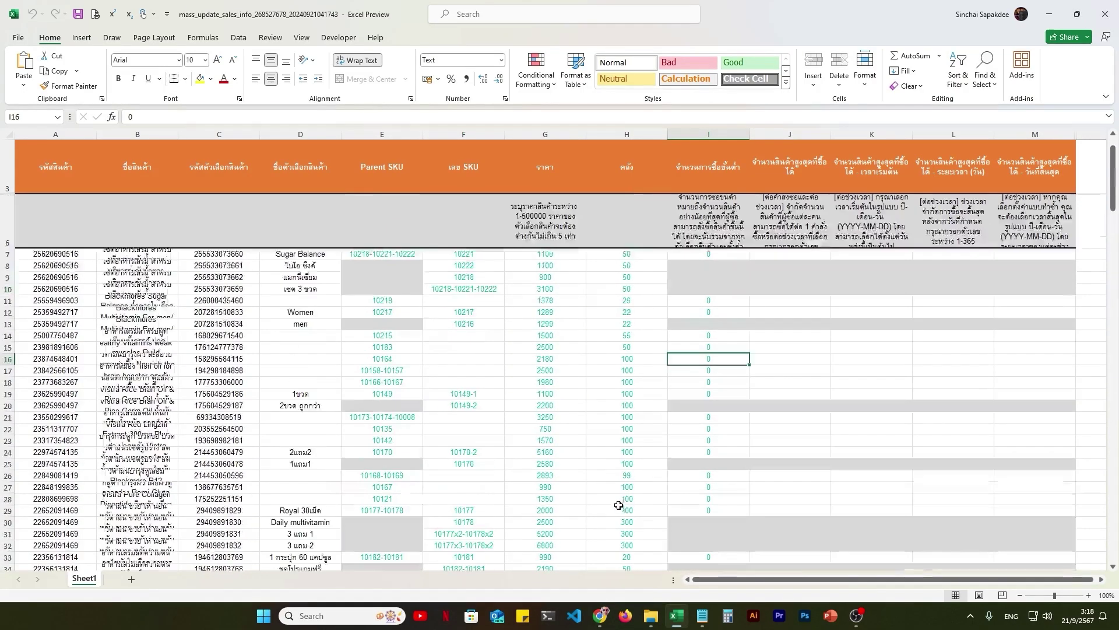
- Set the คลัง (stock) quantity of the first product row, cell H7, to 30
{"action": "left_click", "coordinate": [630, 251]}
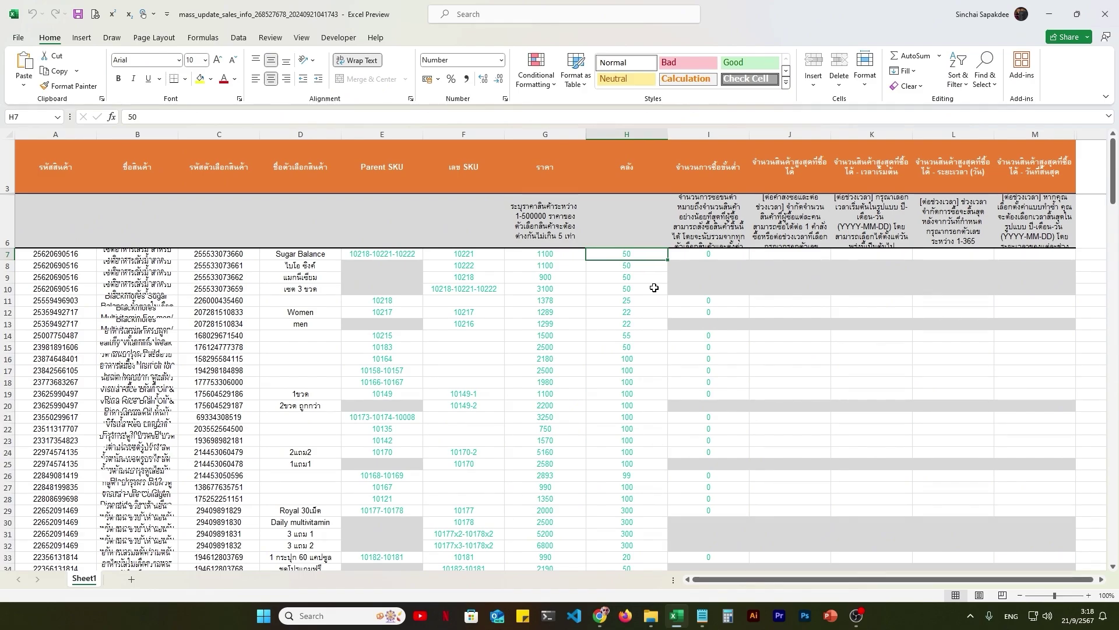
{"action": "type", "text": "30"}
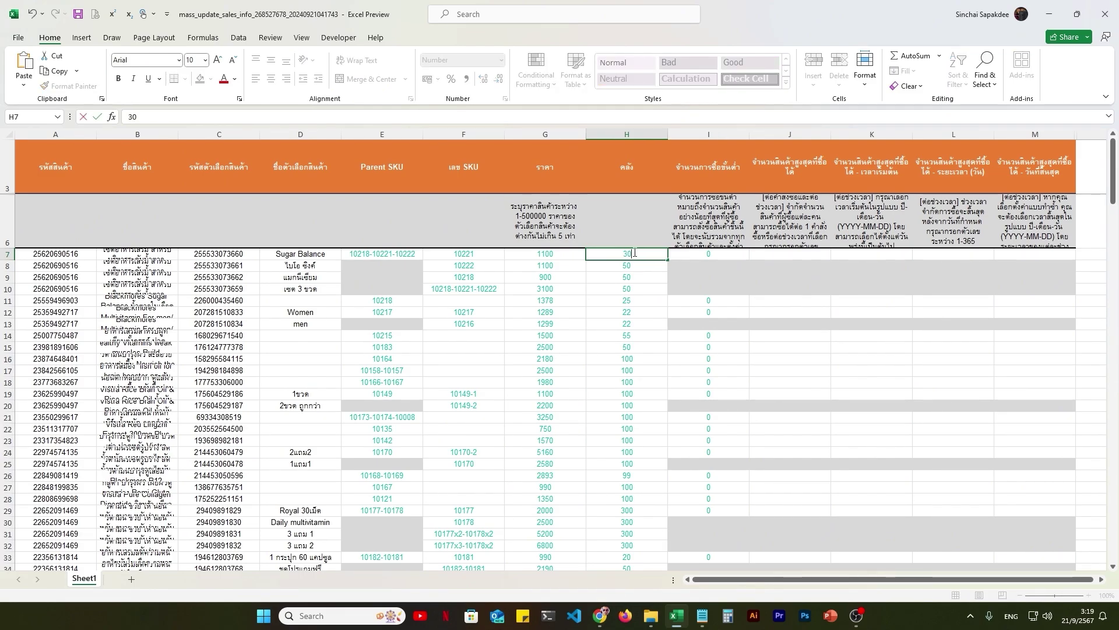
{"action": "key", "text": "Return"}
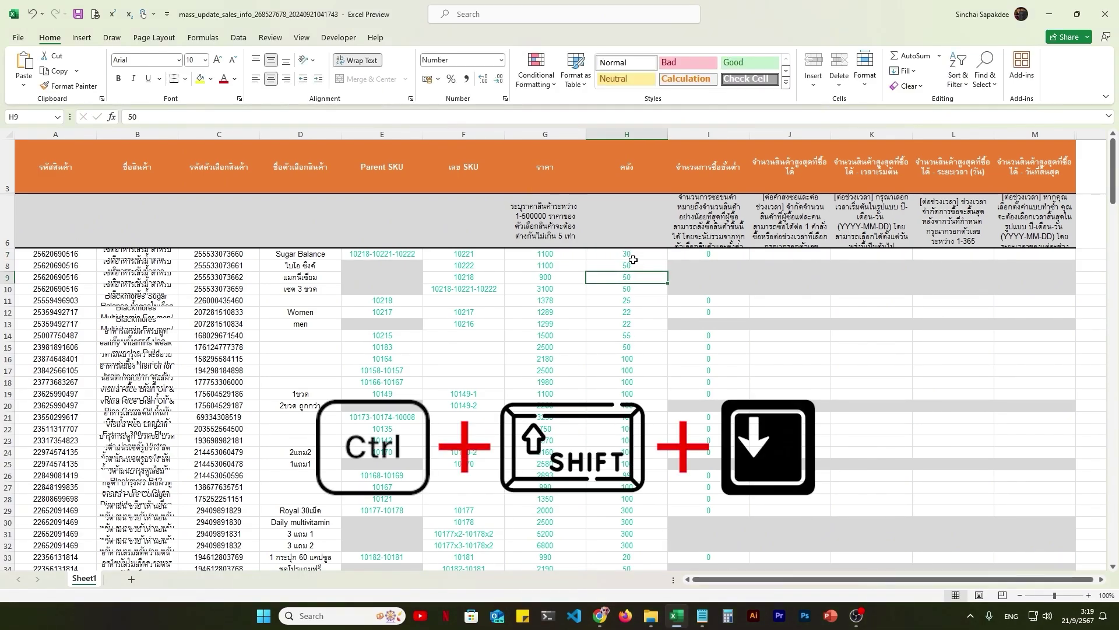
- Fill the คลัง (stock) column with 30 from H7 down to the last product row
{"action": "left_click", "coordinate": [638, 254]}
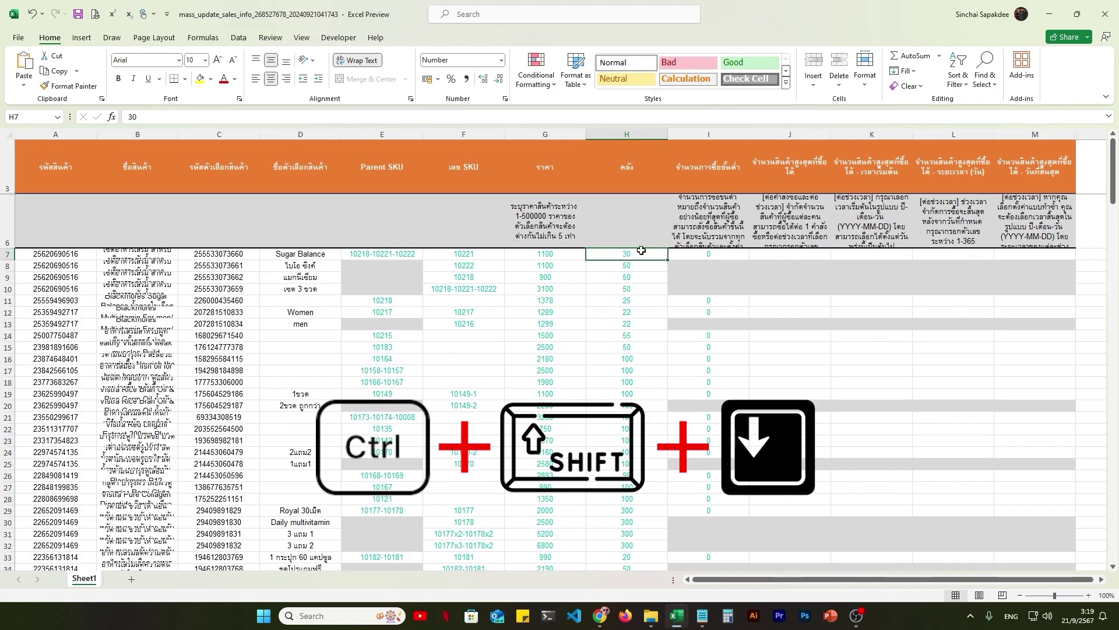
{"action": "key", "text": "ctrl+shift+Down"}
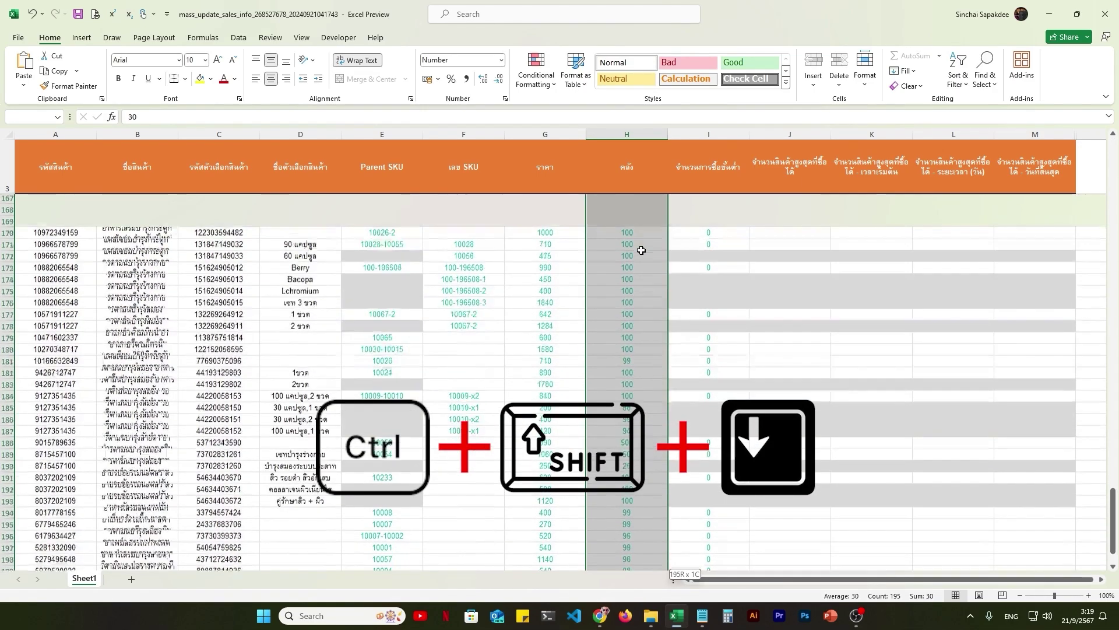
{"action": "key", "text": "F2"}
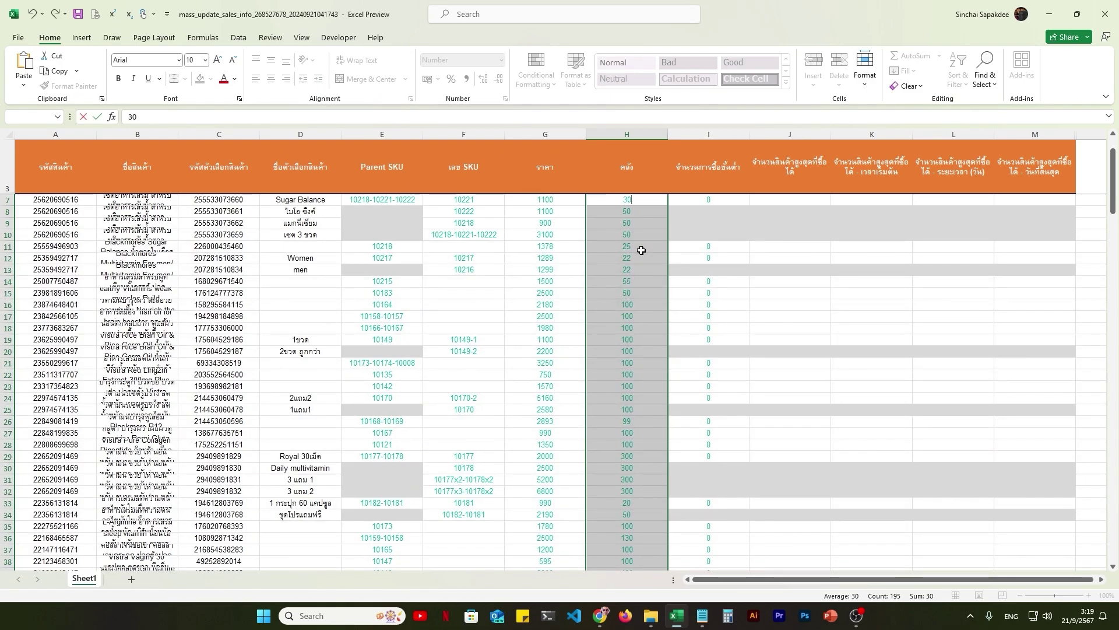
{"action": "key", "text": "ctrl+Return"}
{"action": "scroll", "coordinate": [628, 504], "scroll_direction": "down", "scroll_amount": 20}
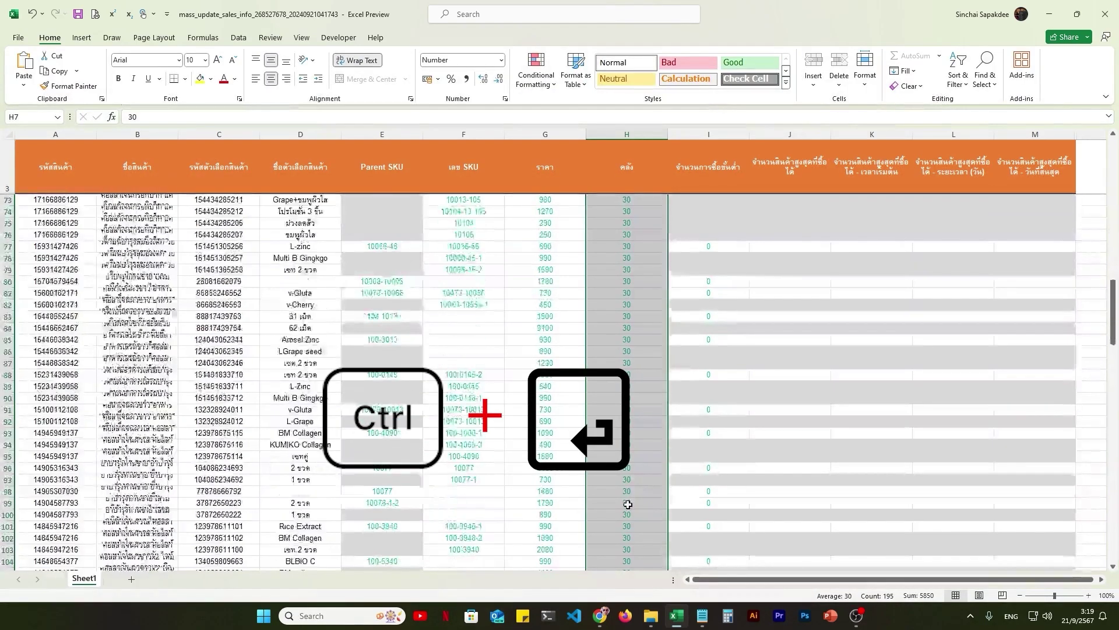
{"action": "scroll", "coordinate": [628, 504], "scroll_direction": "down", "scroll_amount": 20}
{"action": "scroll", "coordinate": [379, 387], "scroll_direction": "up", "scroll_amount": 20}
- Compare the greyed Parent SKU cells with the product IDs shared by variations, such as A7:A10 and E7
{"action": "left_click", "coordinate": [385, 383]}
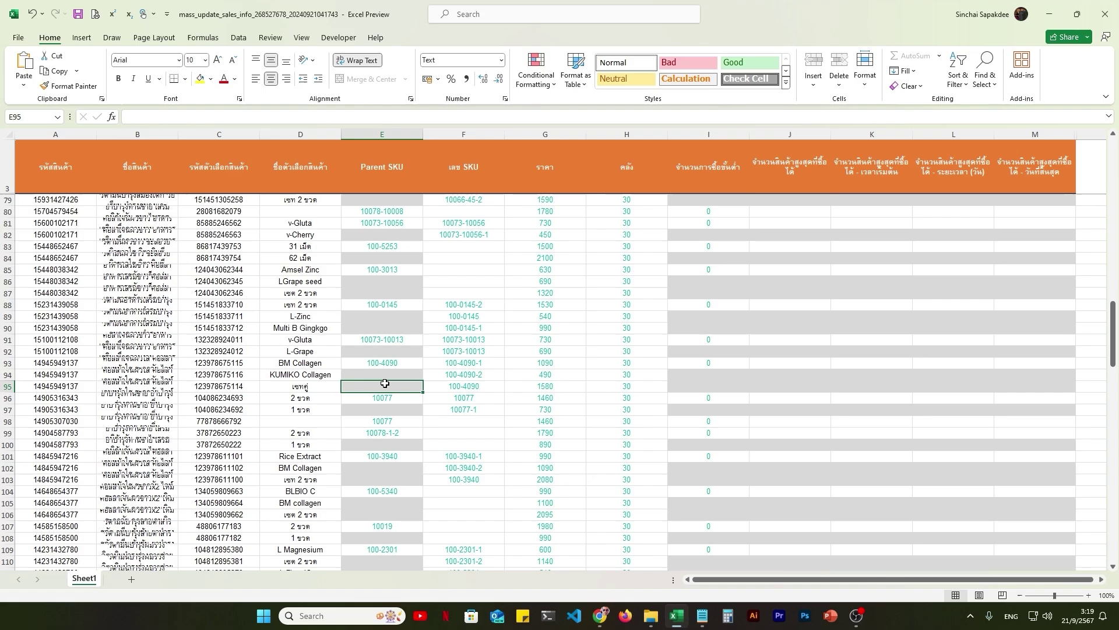
{"action": "left_click_drag", "start_coordinate": [386, 373], "coordinate": [361, 376]}
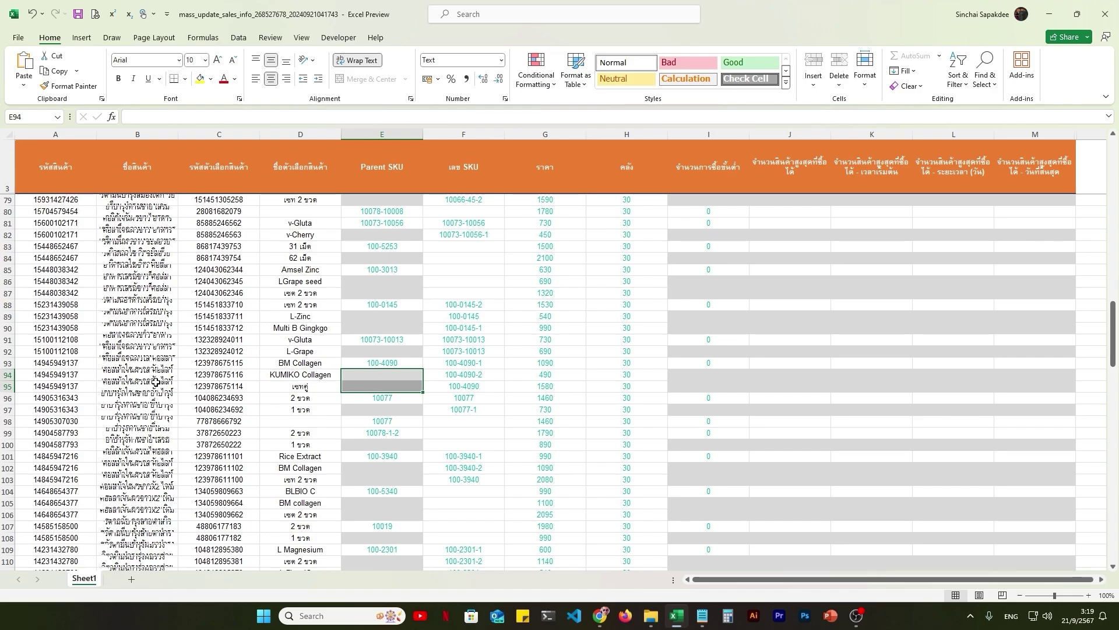
{"action": "scroll", "coordinate": [58, 437], "scroll_direction": "up", "scroll_amount": 20}
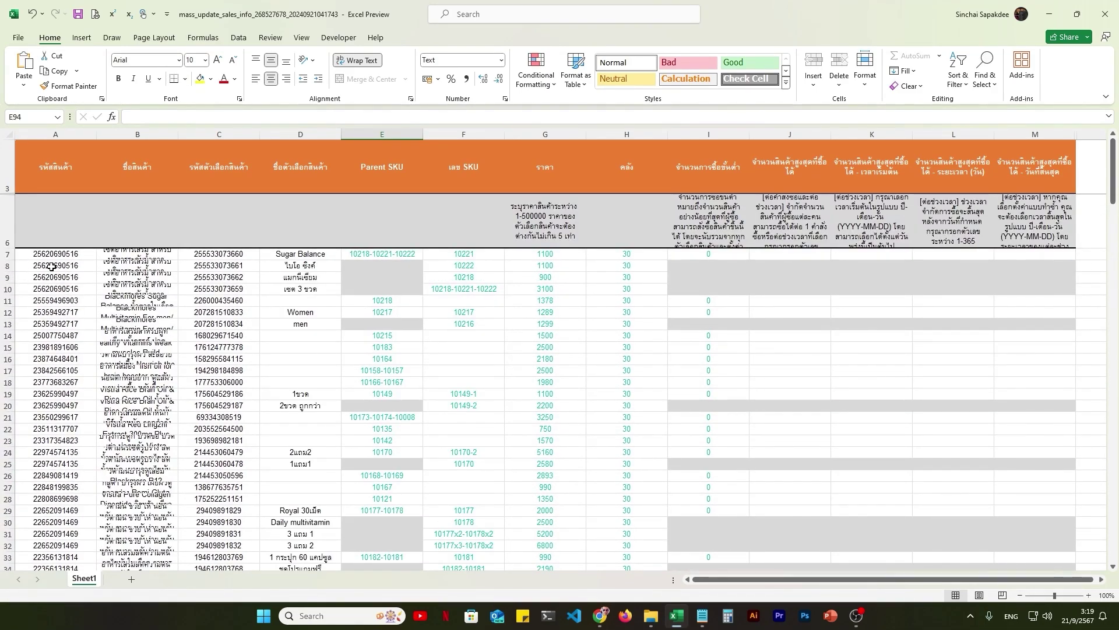
{"action": "left_click", "coordinate": [60, 252]}
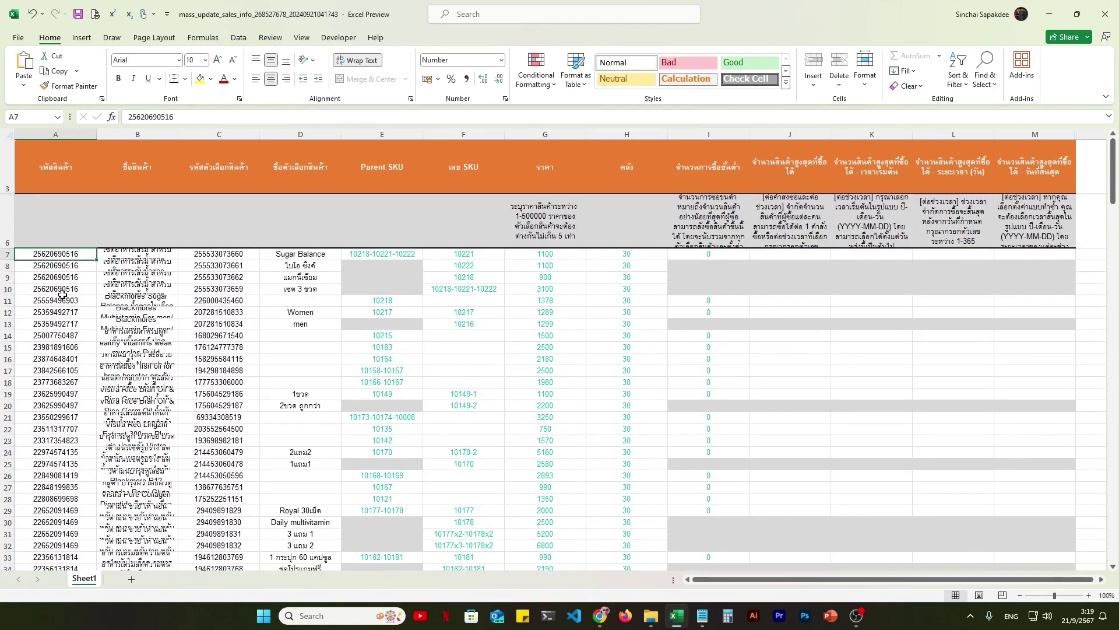
{"action": "left_click_drag", "start_coordinate": [69, 256], "coordinate": [70, 289]}
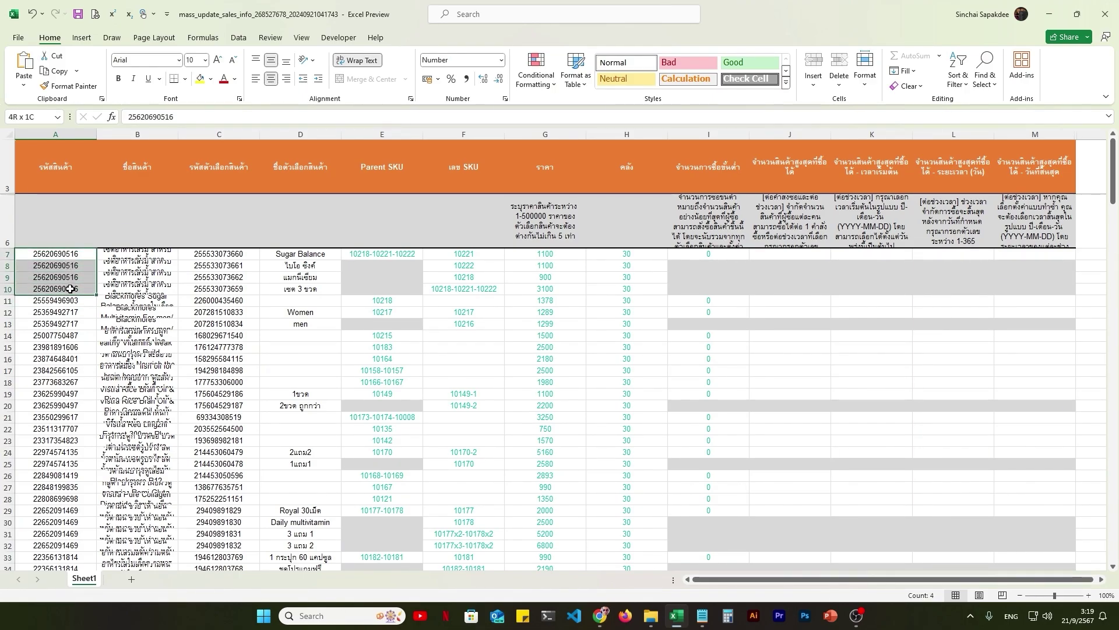
{"action": "left_click", "coordinate": [378, 252]}
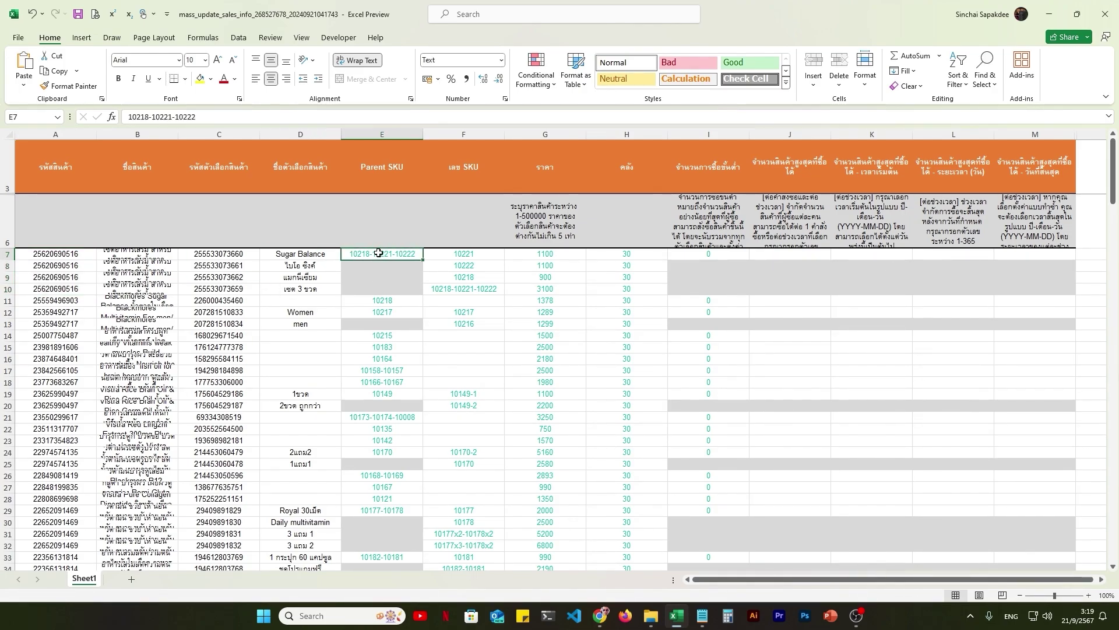
{"action": "left_click", "coordinate": [326, 258]}
{"action": "left_click", "coordinate": [73, 255]}
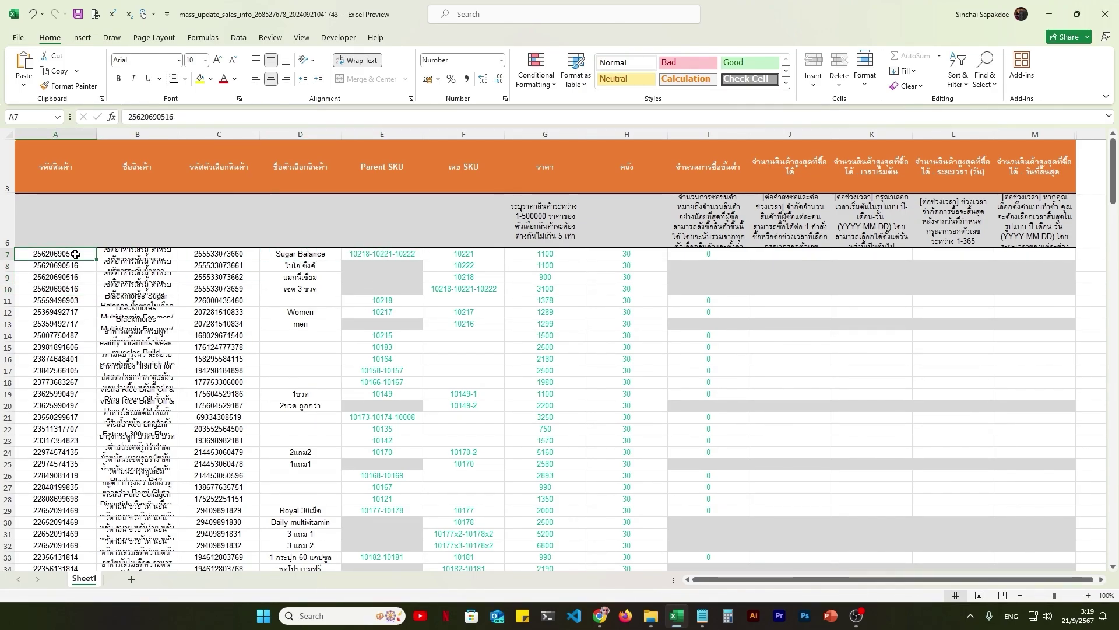
- Compare the product IDs, variation names and Parent SKU cells of the multi-variation product in rows 7 to 10 with row 11
{"action": "left_click", "coordinate": [314, 255]}
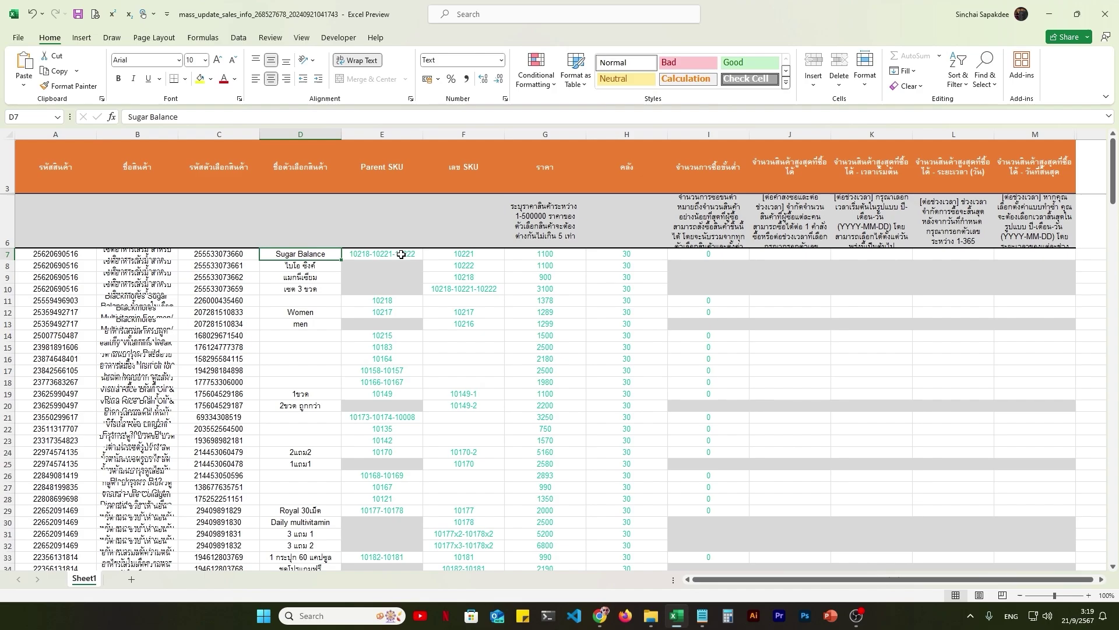
{"action": "left_click", "coordinate": [466, 254]}
{"action": "left_click", "coordinate": [85, 264]}
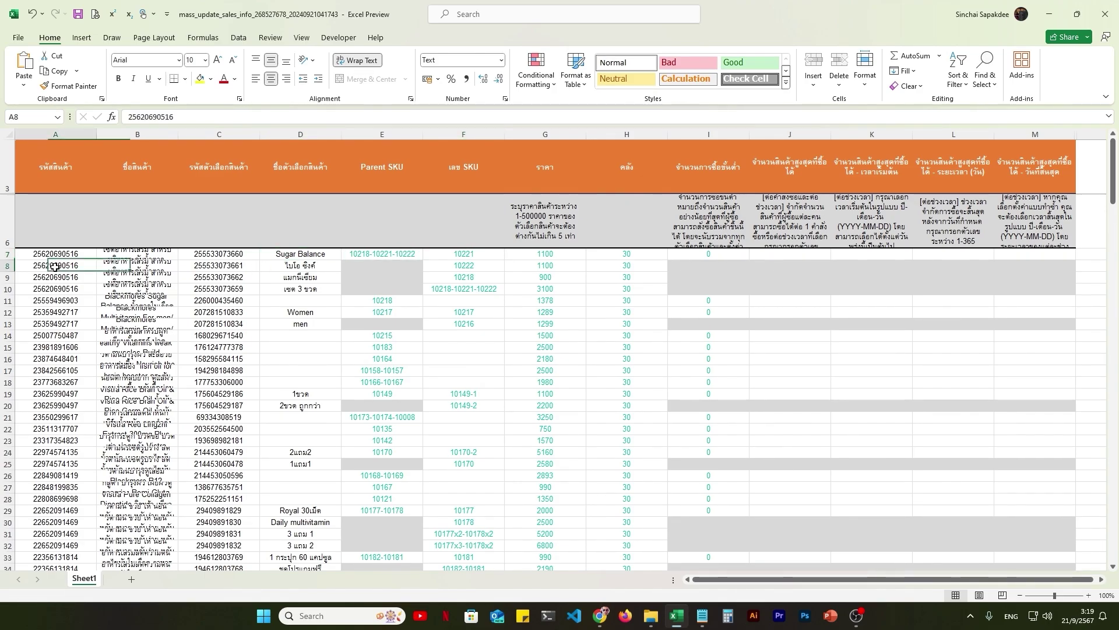
{"action": "left_click", "coordinate": [375, 264]}
{"action": "left_click_drag", "start_coordinate": [375, 264], "coordinate": [320, 294]}
{"action": "left_click", "coordinate": [77, 301]}
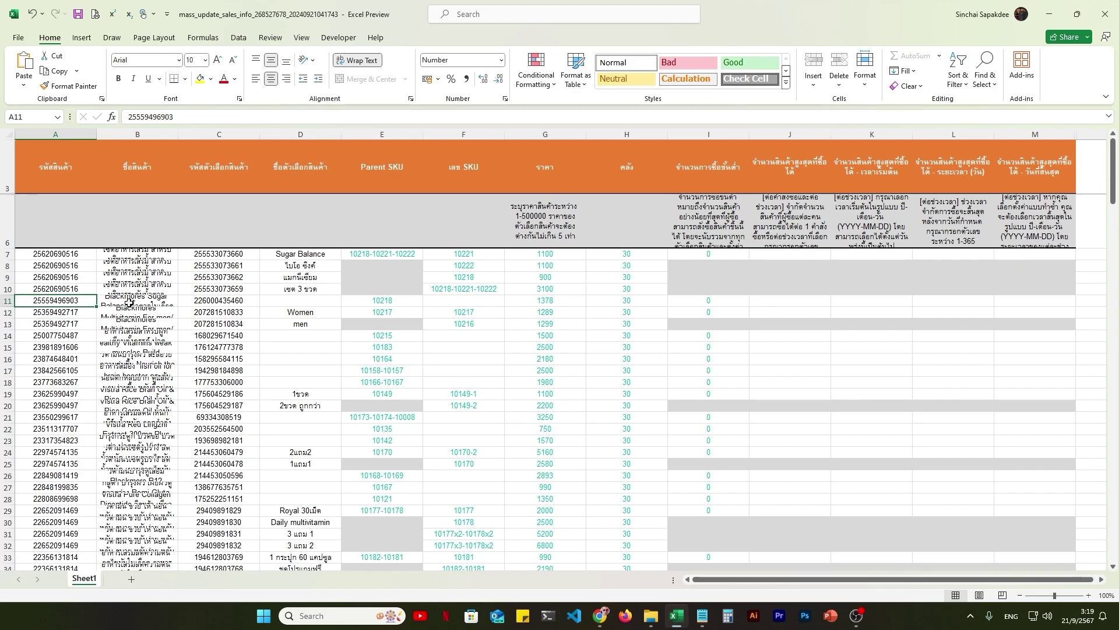
{"action": "left_click", "coordinate": [375, 302]}
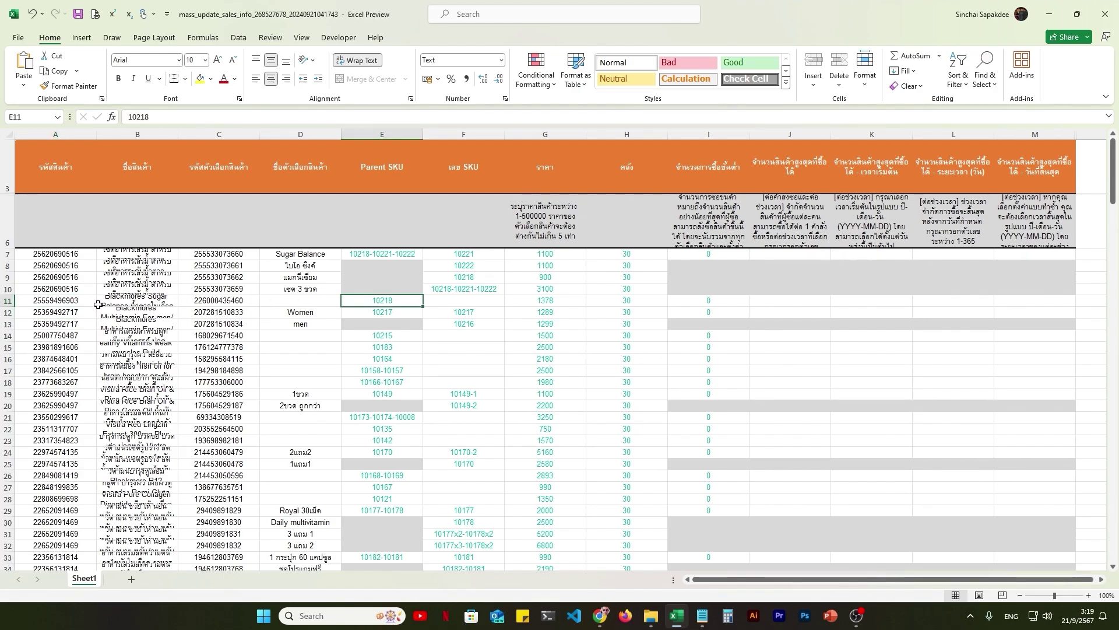
{"action": "left_click", "coordinate": [521, 301]}
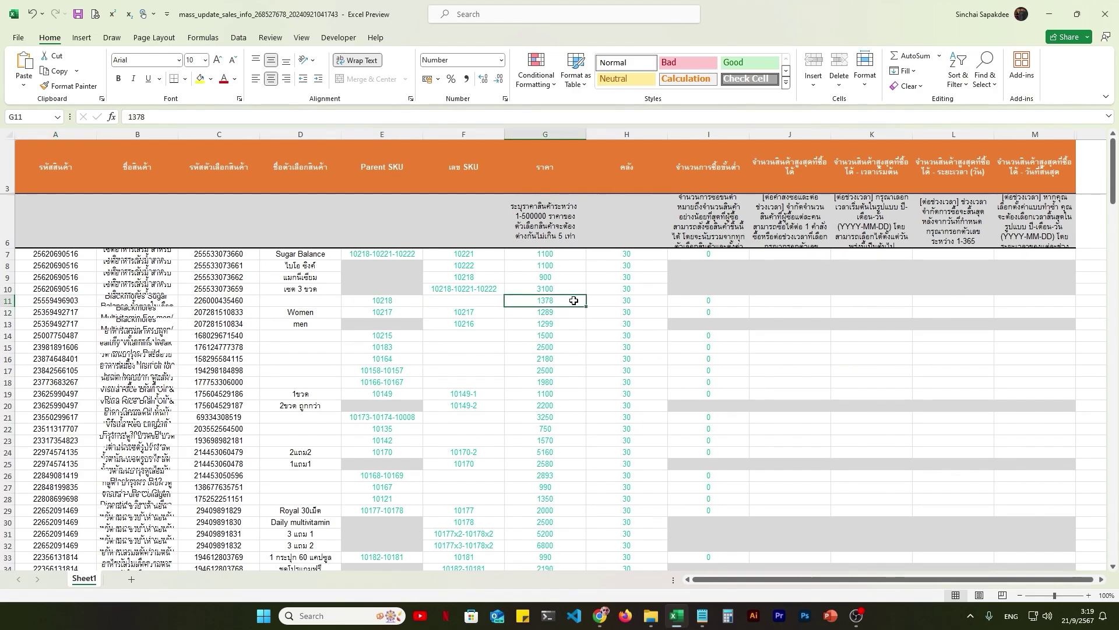
{"action": "left_click", "coordinate": [380, 300]}
{"action": "scroll", "coordinate": [382, 245], "scroll_direction": "down", "scroll_amount": 1}
{"action": "scroll", "coordinate": [382, 350], "scroll_direction": "up", "scroll_amount": 1}
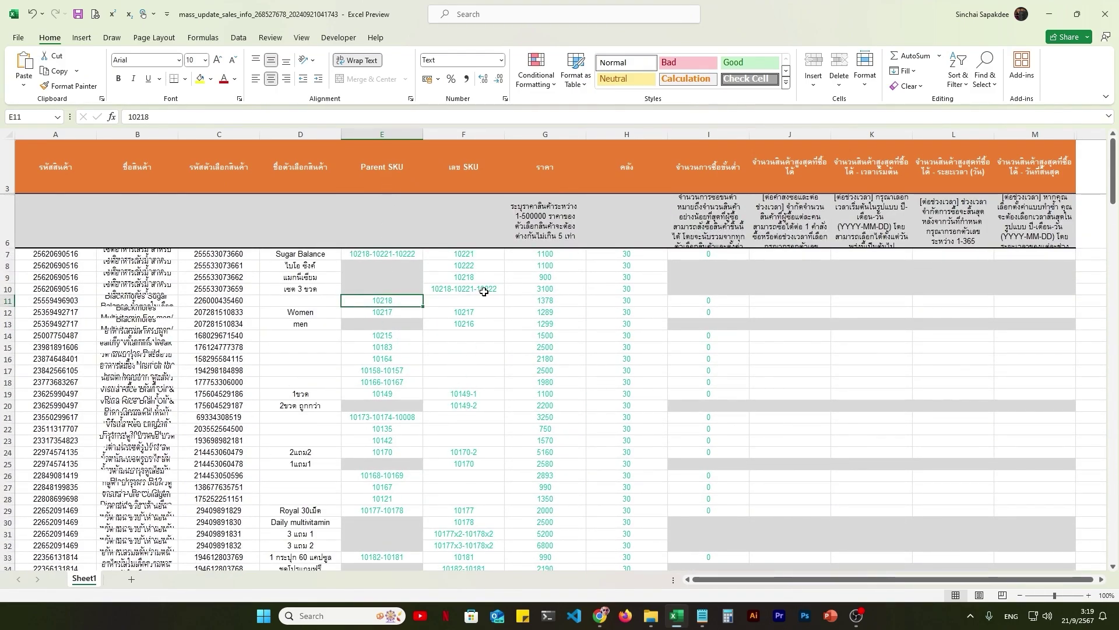
- Examine which product rows have a เลข SKU entry and which are blank, checking cells in column F from row 7 downward
{"action": "left_click", "coordinate": [471, 253]}
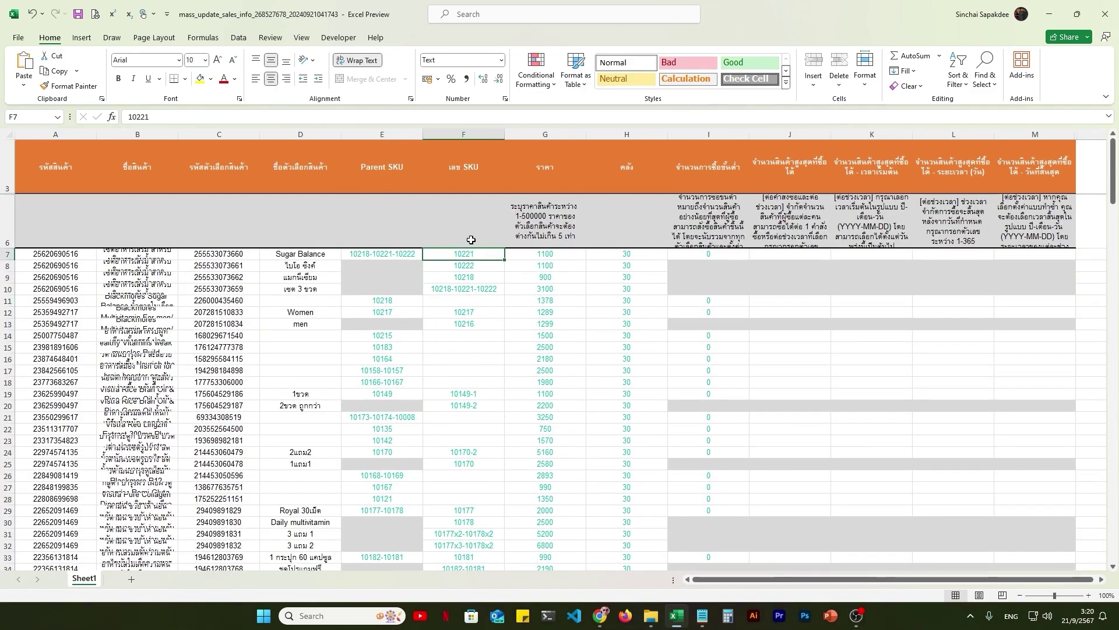
{"action": "left_click", "coordinate": [470, 313]}
{"action": "left_click", "coordinate": [464, 359]}
{"action": "left_click", "coordinate": [460, 405]}
{"action": "left_click", "coordinate": [457, 440]}
{"action": "left_click", "coordinate": [467, 313]}
{"action": "left_click", "coordinate": [471, 269]}
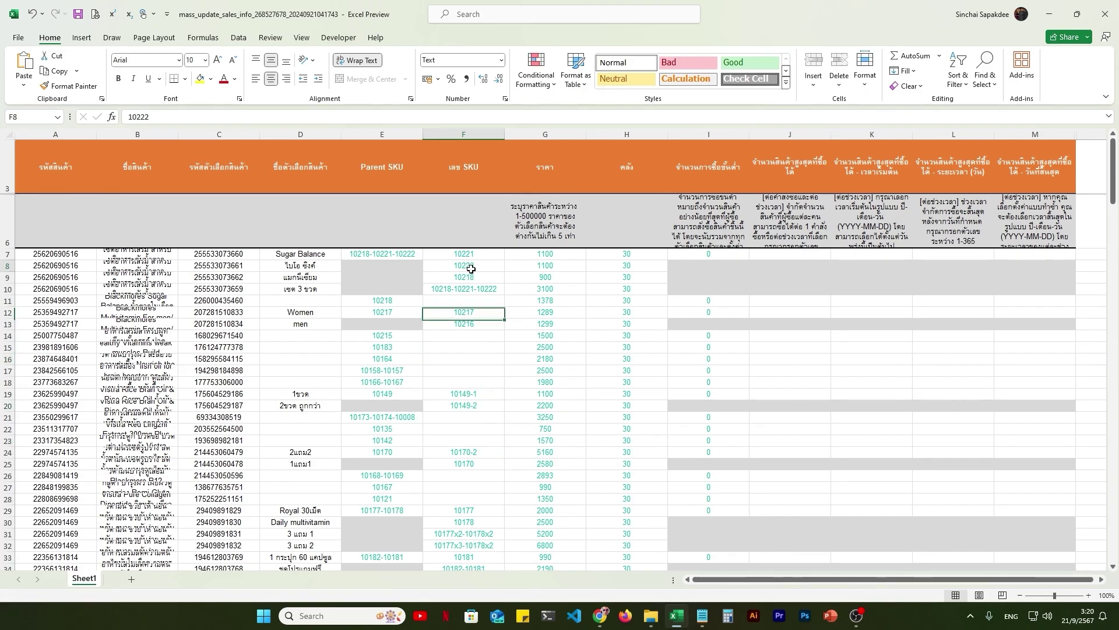
{"action": "left_click", "coordinate": [399, 254]}
{"action": "left_click", "coordinate": [465, 264]}
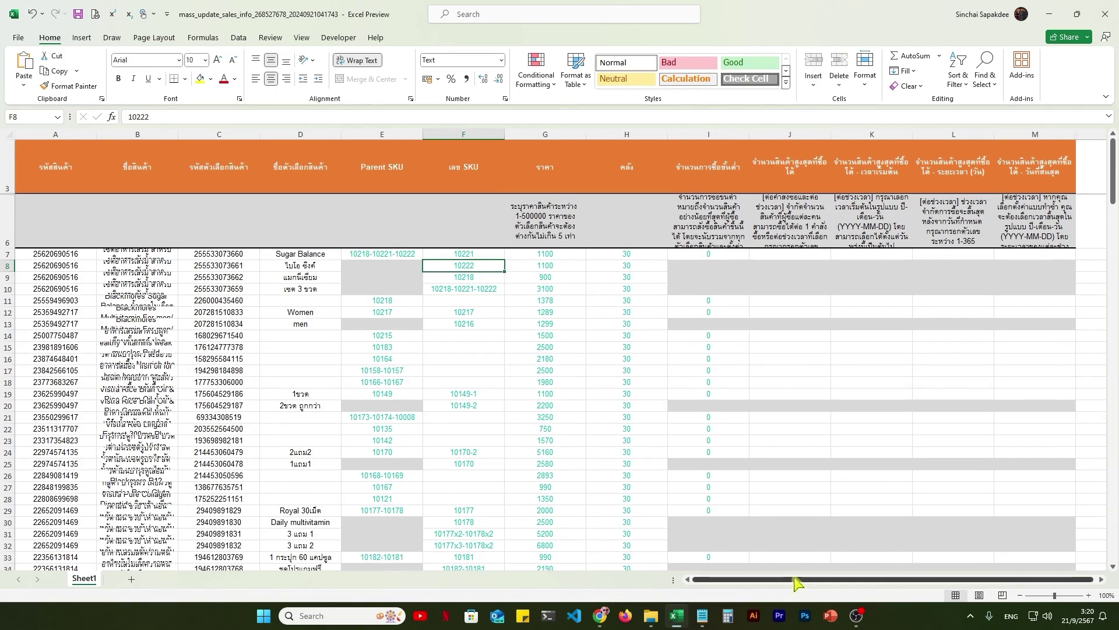
- Review the maximum-purchase columns for start date, period in days and end date in K7 through M7
{"action": "left_click_drag", "start_coordinate": [794, 579], "coordinate": [895, 583]}
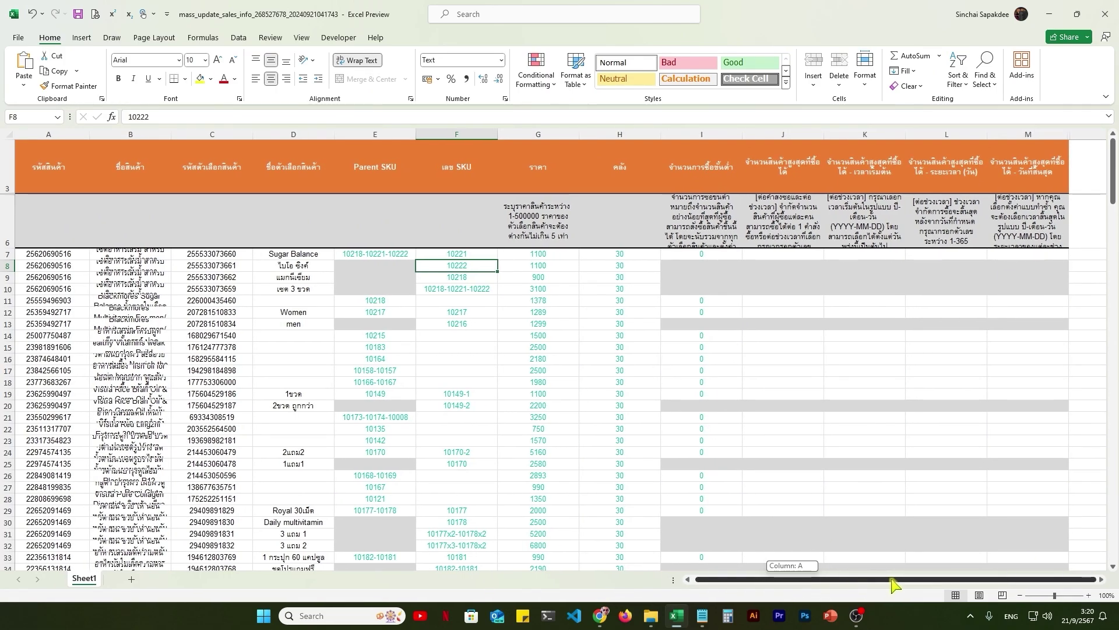
{"action": "left_click", "coordinate": [873, 267]}
{"action": "left_click", "coordinate": [869, 254]}
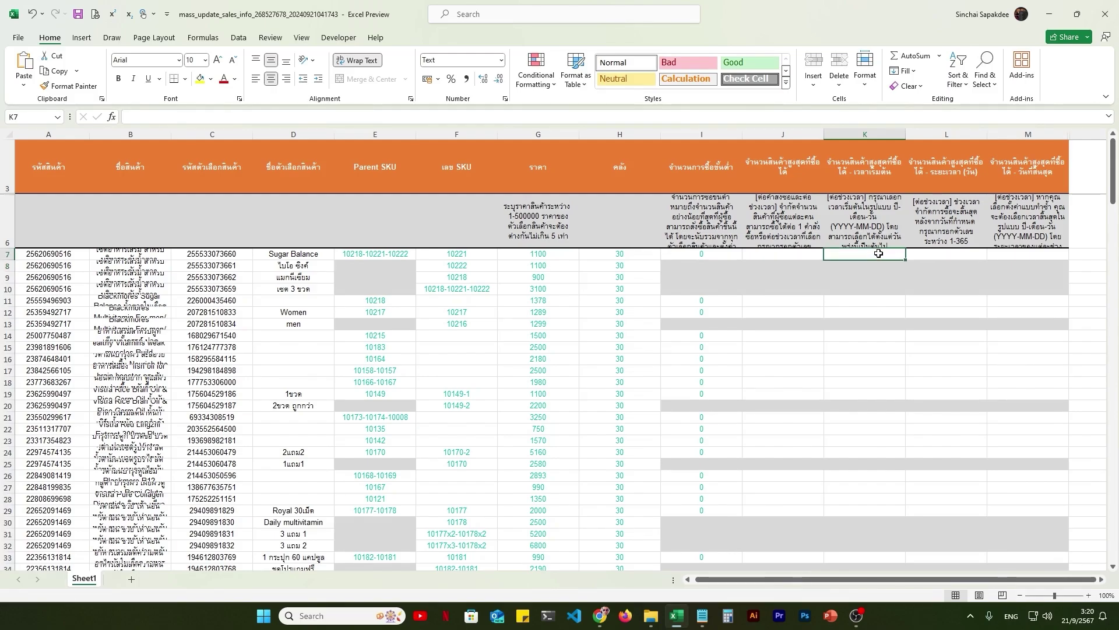
{"action": "left_click", "coordinate": [947, 255]}
{"action": "left_click", "coordinate": [1024, 254]}
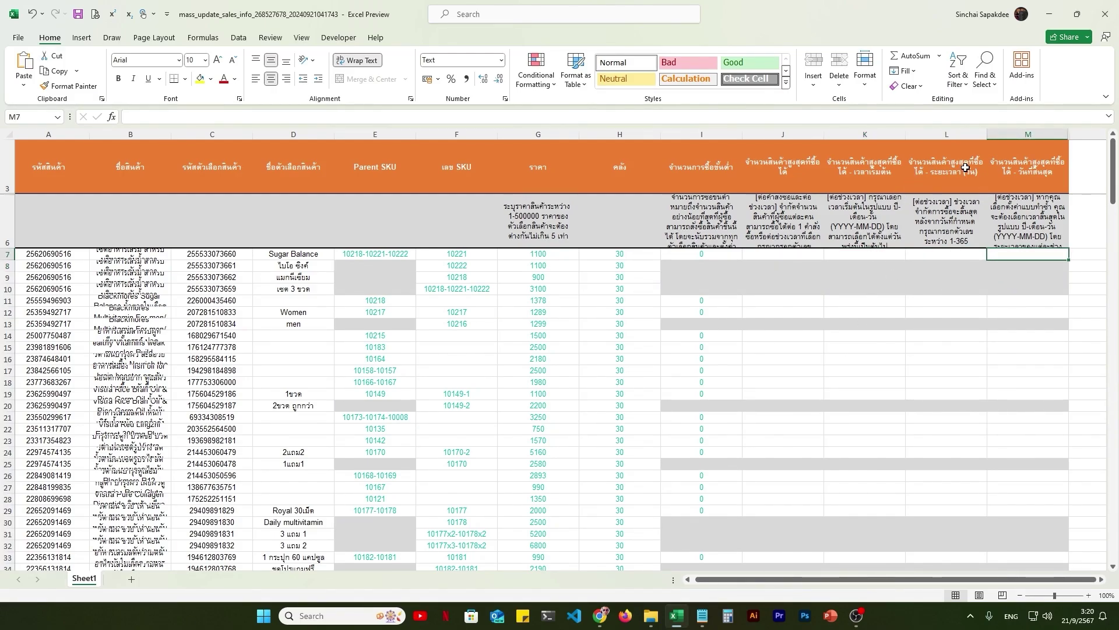
- Inspect the Parent SKU and เลข SKU entries in the last product rows, including the variation SKUs in F184:F187
{"action": "scroll", "coordinate": [551, 458], "scroll_direction": "down", "scroll_amount": 10}
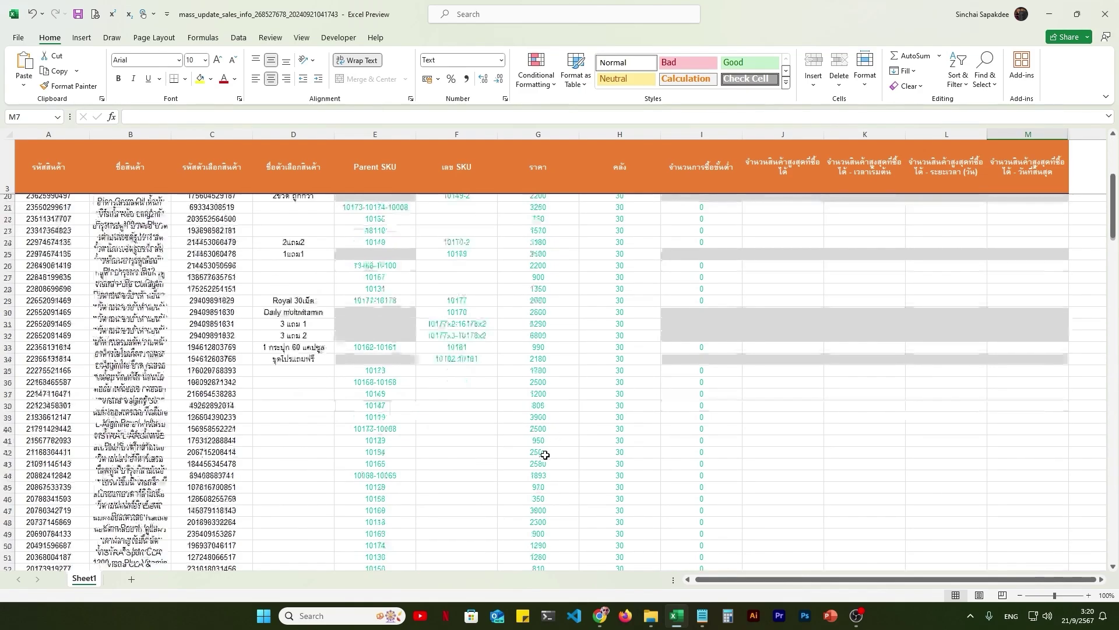
{"action": "scroll", "coordinate": [560, 462], "scroll_direction": "down", "scroll_amount": 20}
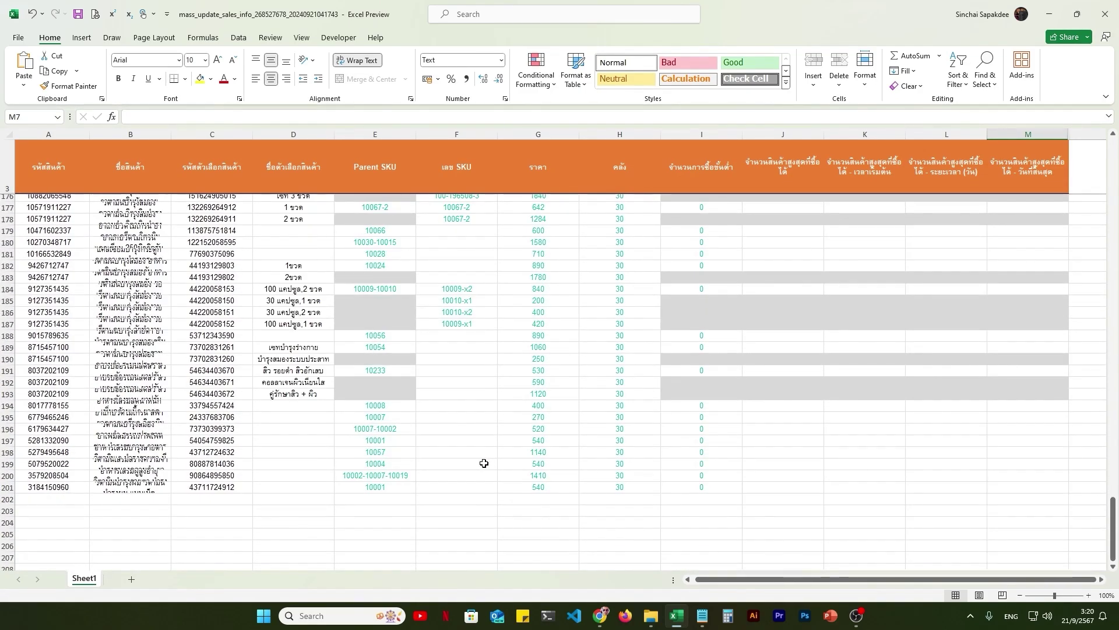
{"action": "left_click", "coordinate": [229, 475]}
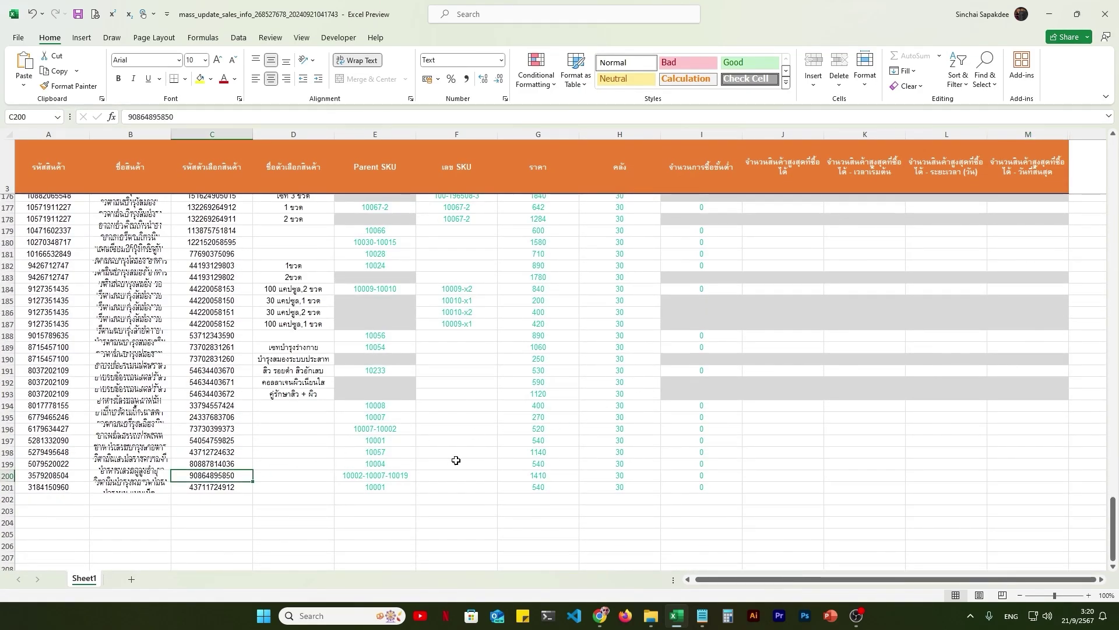
{"action": "left_click", "coordinate": [458, 435]}
{"action": "left_click", "coordinate": [371, 467]}
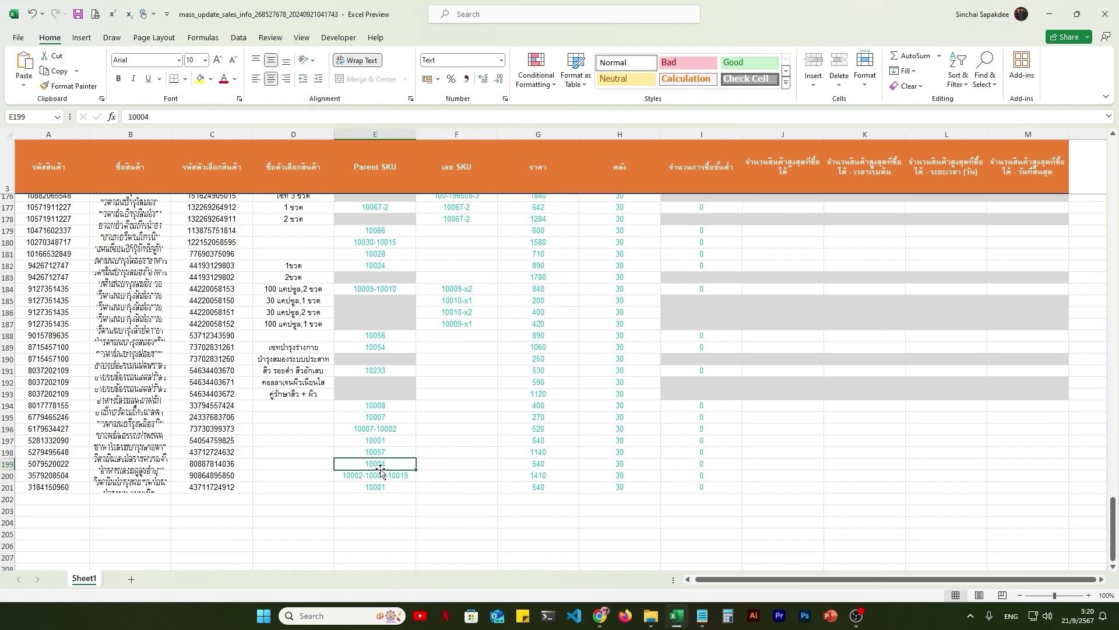
{"action": "left_click", "coordinate": [388, 407]}
{"action": "left_click", "coordinate": [290, 392]}
{"action": "left_click", "coordinate": [373, 406]}
{"action": "left_click", "coordinate": [381, 357]}
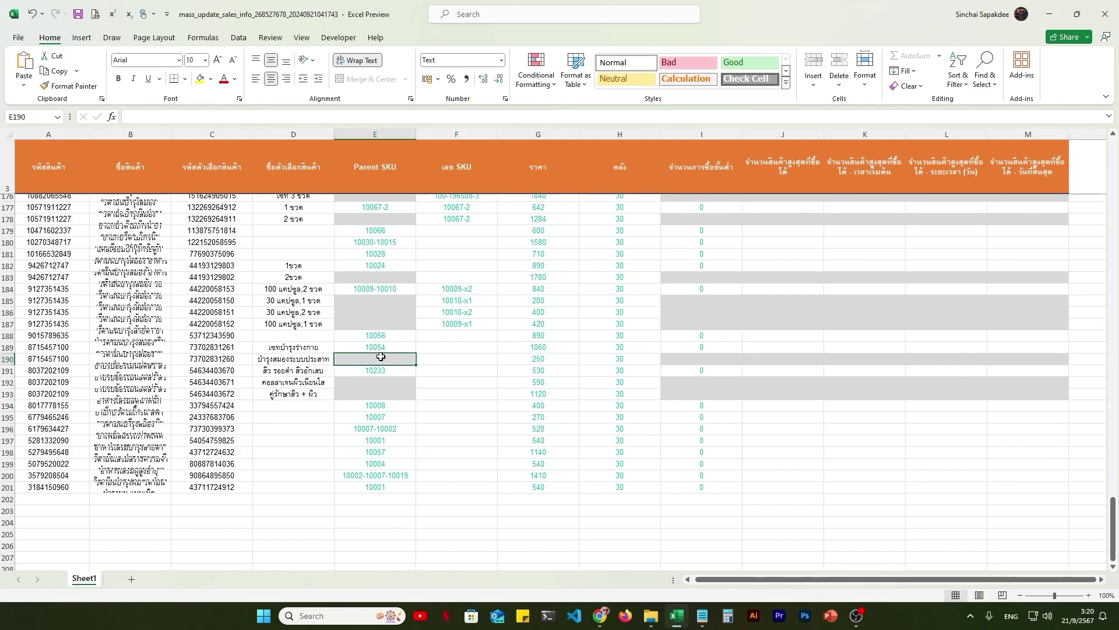
{"action": "left_click", "coordinate": [384, 388]}
{"action": "left_click", "coordinate": [387, 359]}
{"action": "left_click", "coordinate": [388, 346]}
{"action": "left_click_drag", "start_coordinate": [464, 290], "coordinate": [452, 394]}
{"action": "scroll", "coordinate": [455, 447], "scroll_direction": "up", "scroll_amount": 2}
{"action": "left_click", "coordinate": [387, 357]}
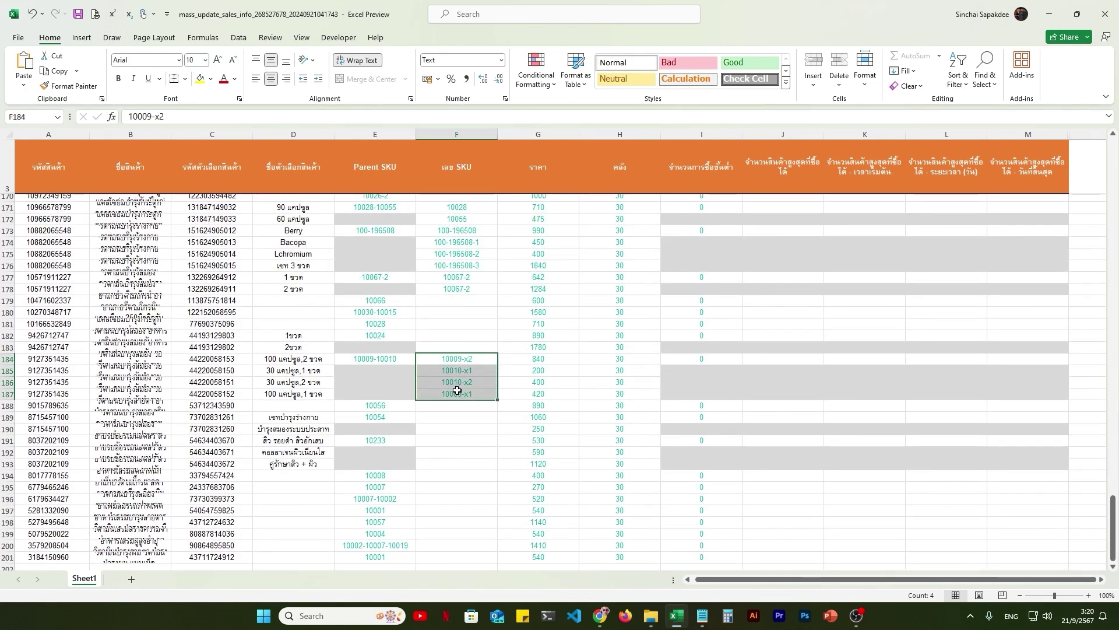
- Return to the first product rows and compare the รหัสตัวเลือกสินค้า (variation ID) column with the เลข SKU column
{"action": "scroll", "coordinate": [554, 417], "scroll_direction": "up", "scroll_amount": 8}
{"action": "scroll", "coordinate": [554, 417], "scroll_direction": "up", "scroll_amount": 20}
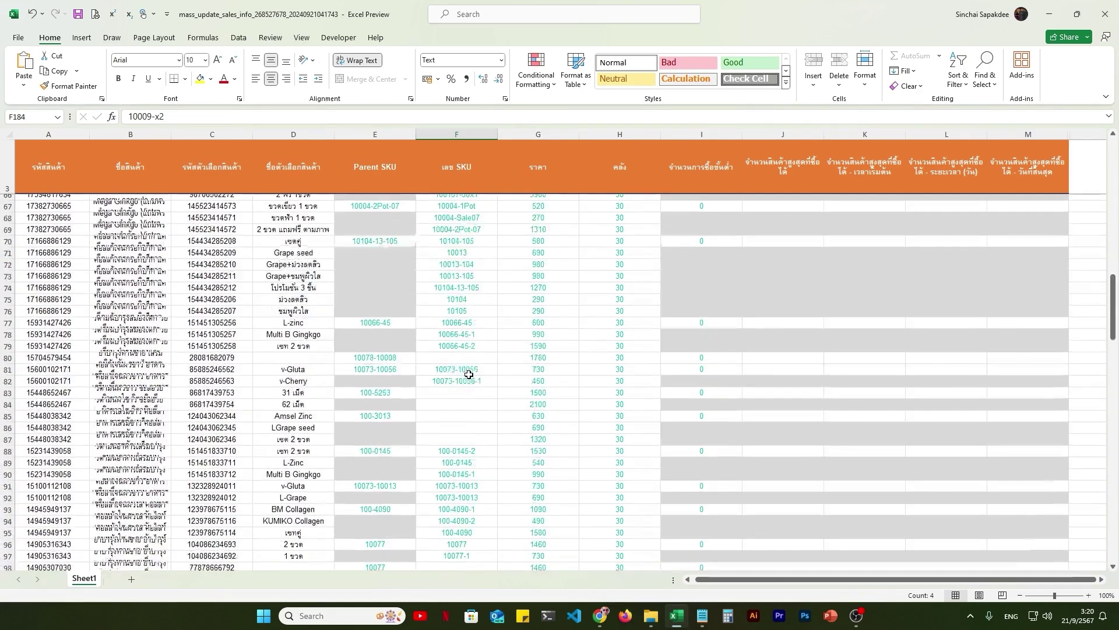
{"action": "scroll", "coordinate": [462, 315], "scroll_direction": "up", "scroll_amount": 1}
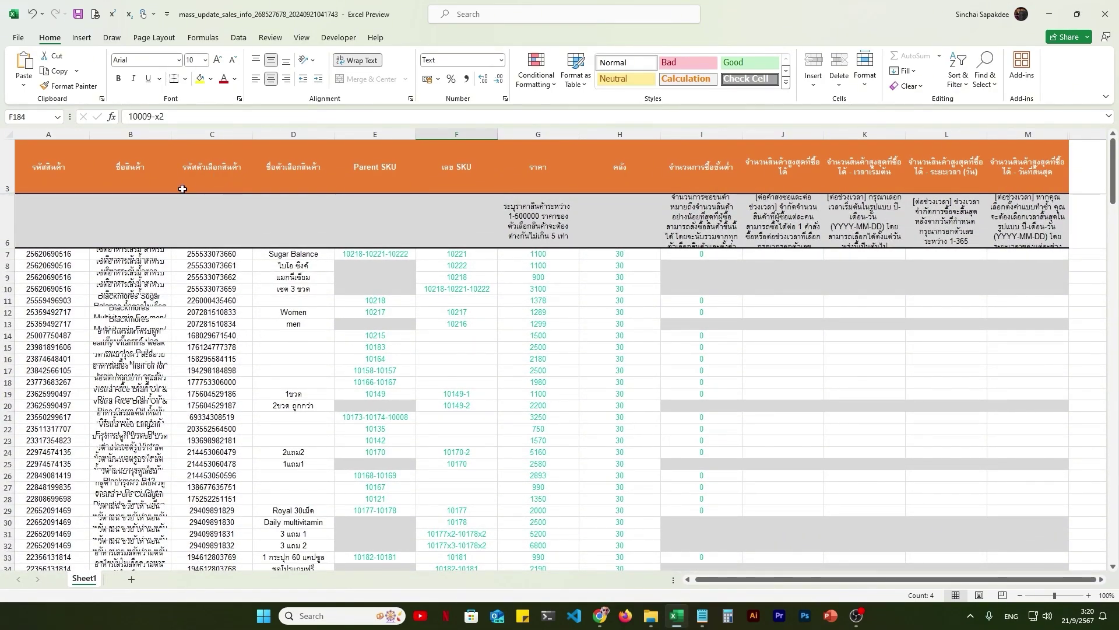
{"action": "left_click", "coordinate": [215, 287]}
{"action": "left_click", "coordinate": [456, 324]}
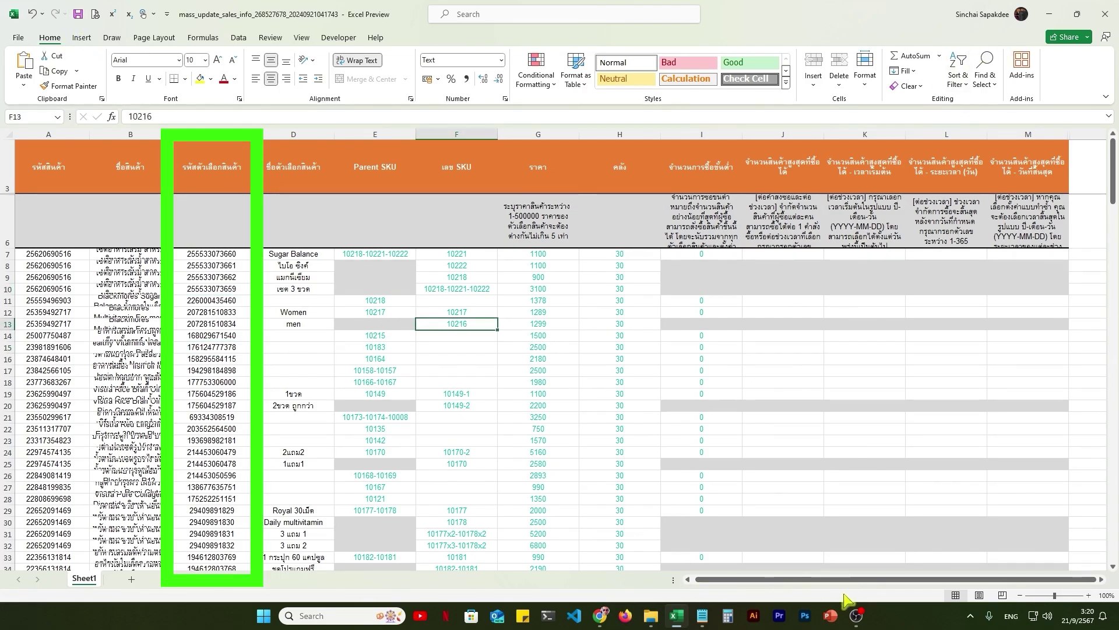
{"action": "left_click", "coordinate": [859, 619]}
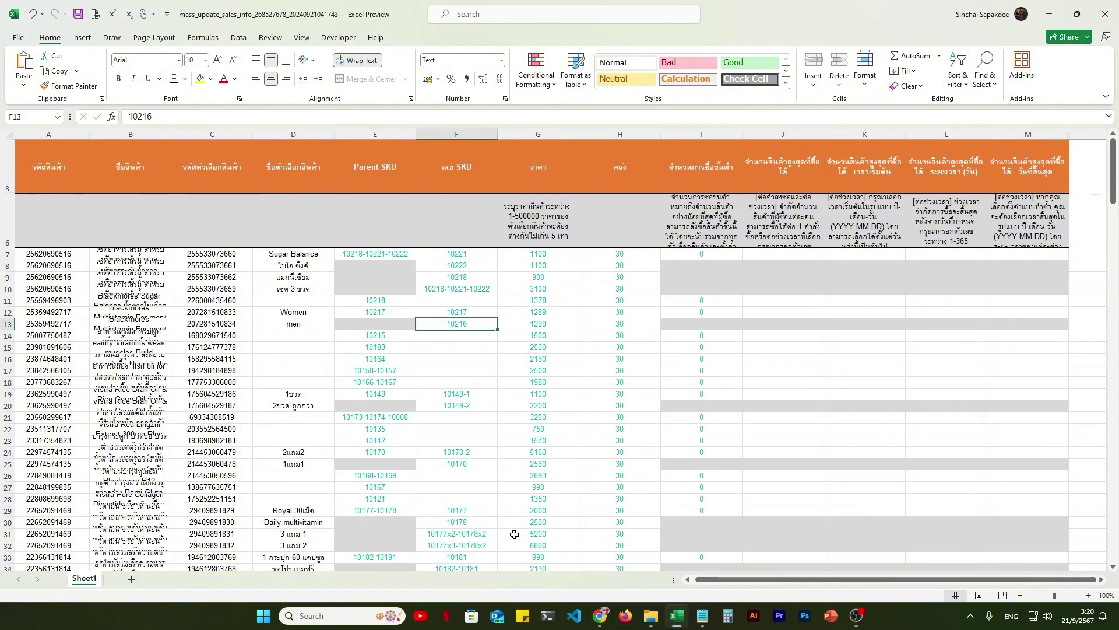
- Switch to Chrome and open the อัปโหลด (upload) section of Shopee Seller Centre's mass product update page
{"action": "left_click", "coordinate": [603, 615]}
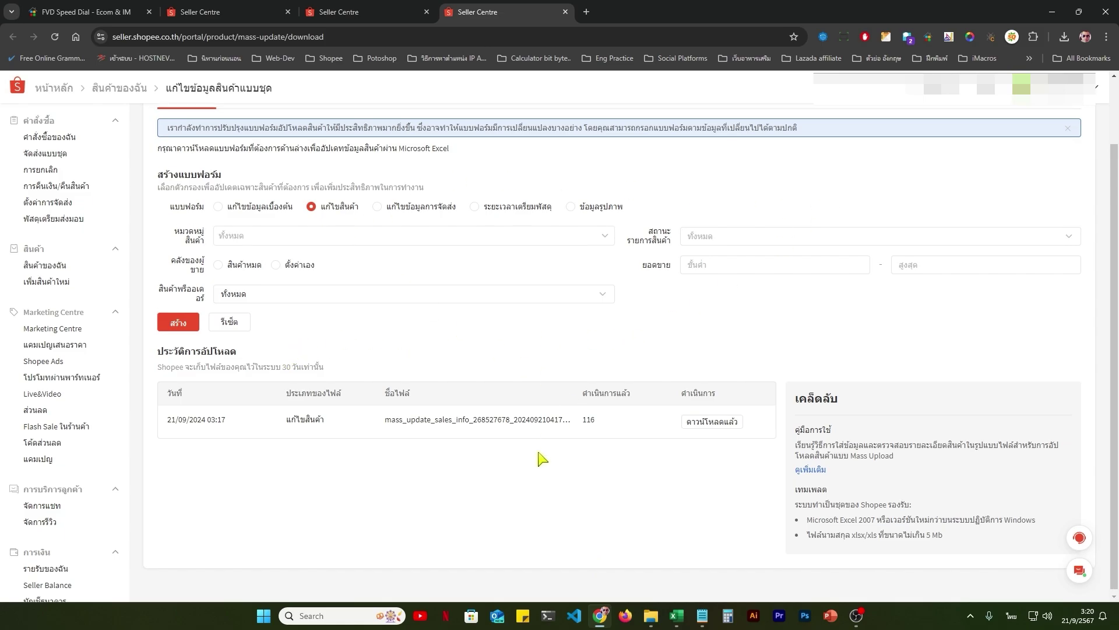
{"action": "scroll", "coordinate": [535, 456], "scroll_direction": "up", "scroll_amount": 2}
{"action": "left_click", "coordinate": [245, 174]}
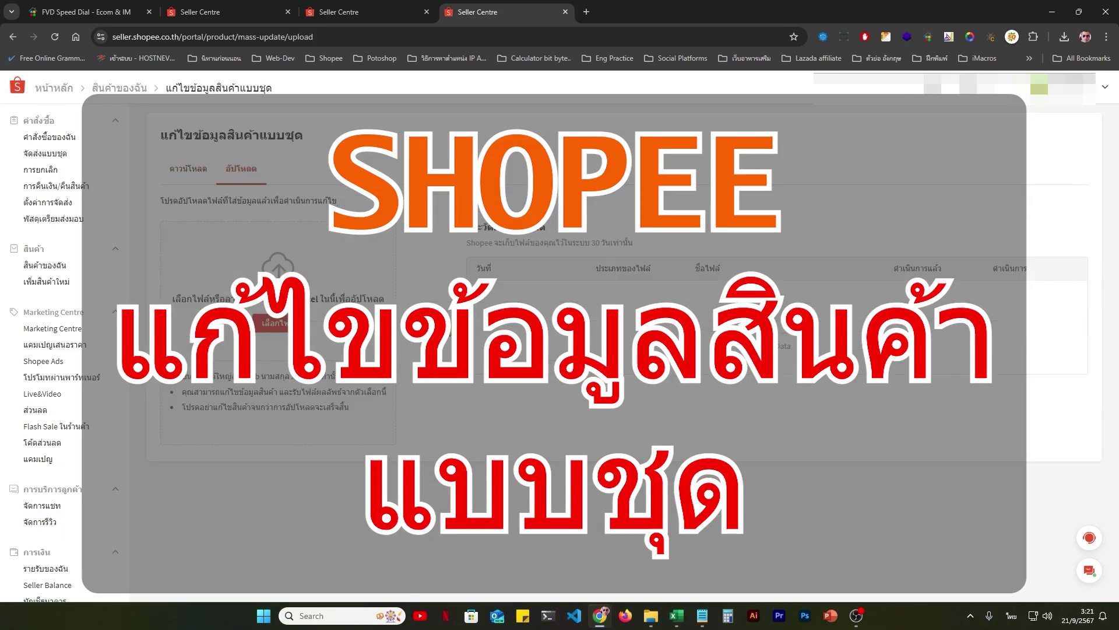
- Upload the edited mass_update_sales_info Excel file from the Downloads folder
{"action": "left_click", "coordinate": [281, 330]}
{"action": "left_click", "coordinate": [338, 226]}
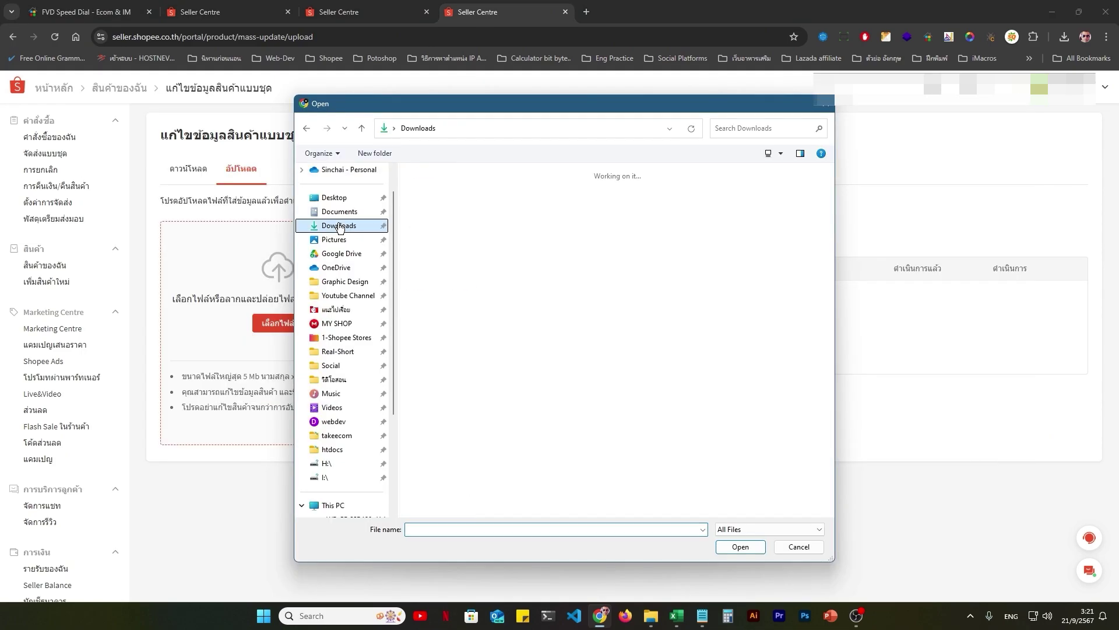
{"action": "left_click", "coordinate": [430, 215]}
{"action": "left_click", "coordinate": [755, 545]}
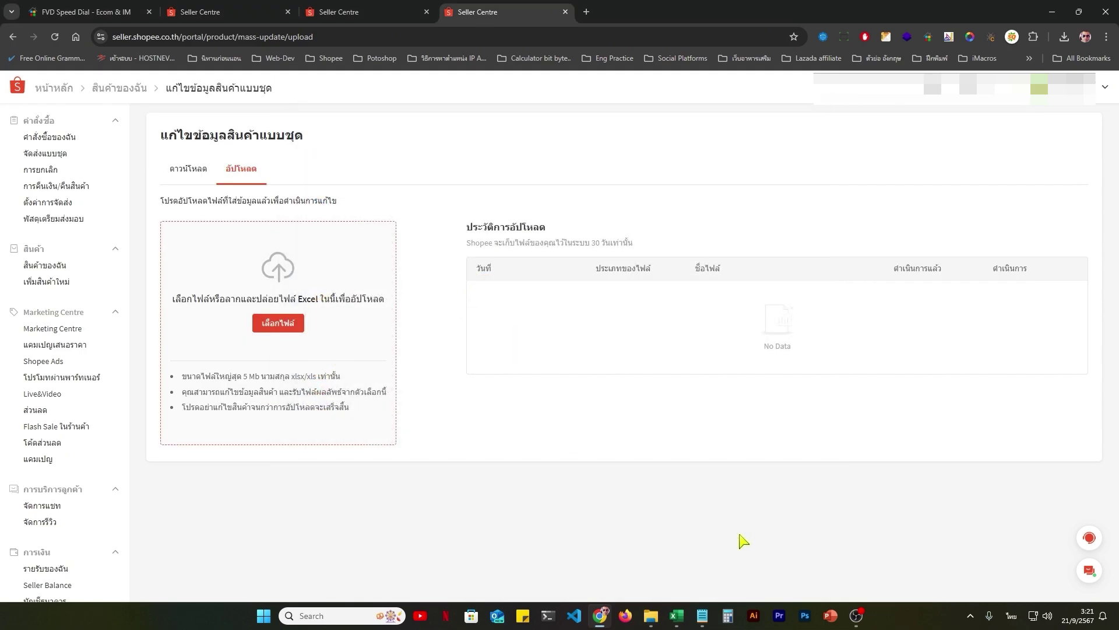